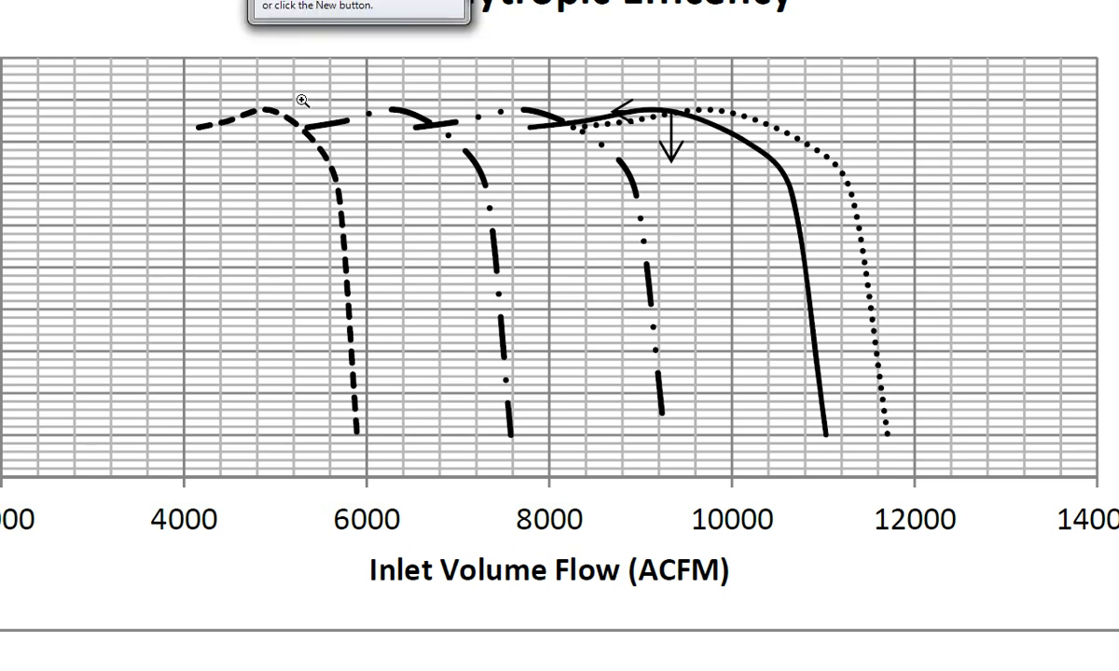
# - Snip the Polytropic Efficiency chart's plot area with its flow axis labels and paste the image into the DigiMap plot
pyautogui.moveTo(303, 0); pyautogui.dragTo(328, 36)
pyautogui.click(317, 65)
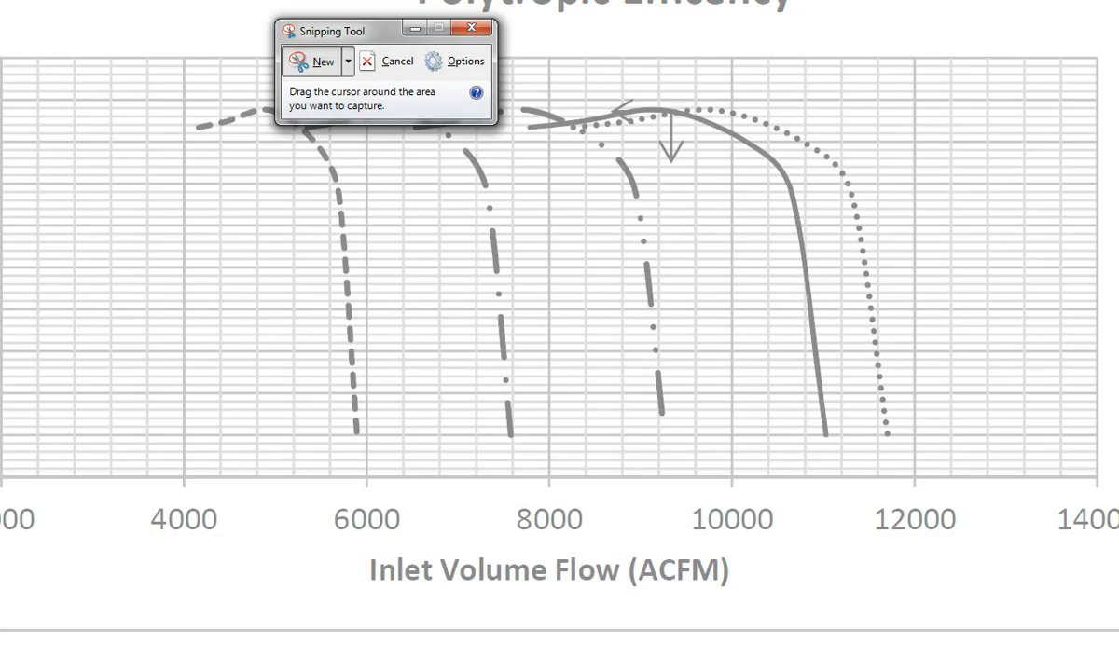
pyautogui.moveTo(1, 50); pyautogui.dragTo(976, 543)
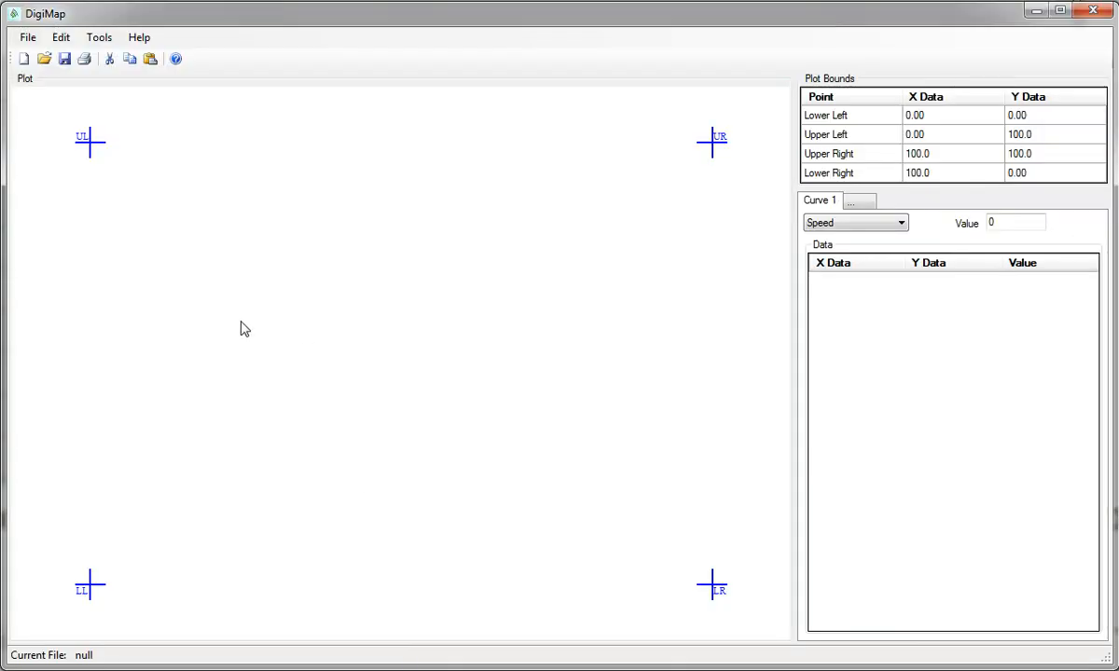
pyautogui.rightClick(240, 328)
pyautogui.click(283, 331)
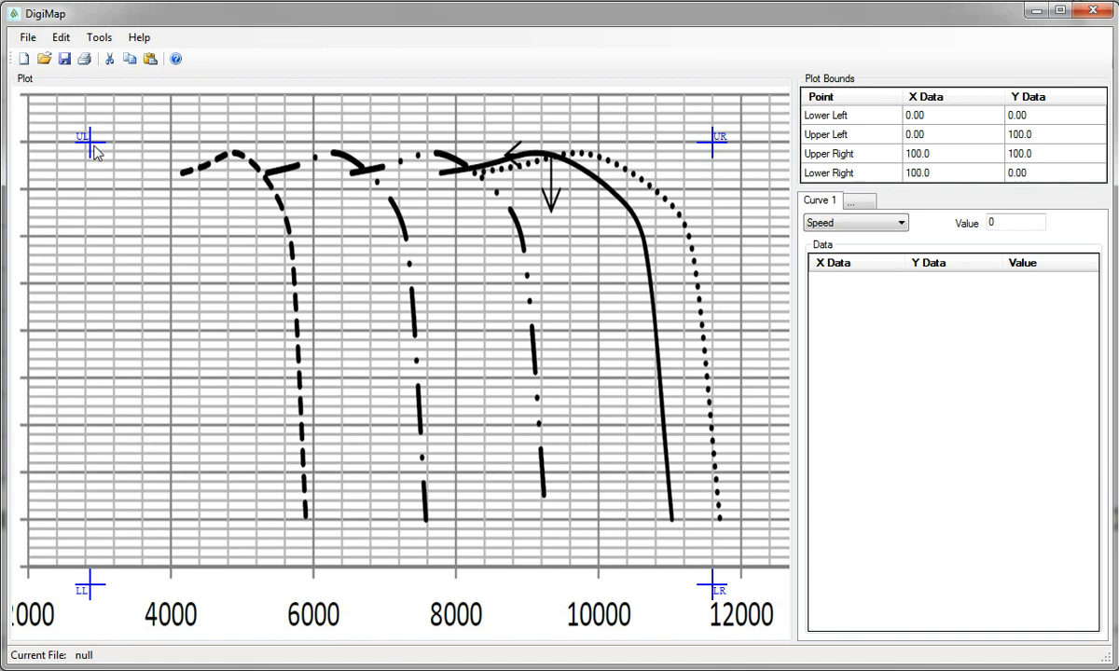
# - Align the UL and LL calibration markers with the chart's 4000 gridline, at the 85% gridline and the 40% baseline
pyautogui.moveTo(85, 139); pyautogui.dragTo(175, 150)
pyautogui.press('Right')
pyautogui.moveTo(93, 586); pyautogui.dragTo(171, 569)
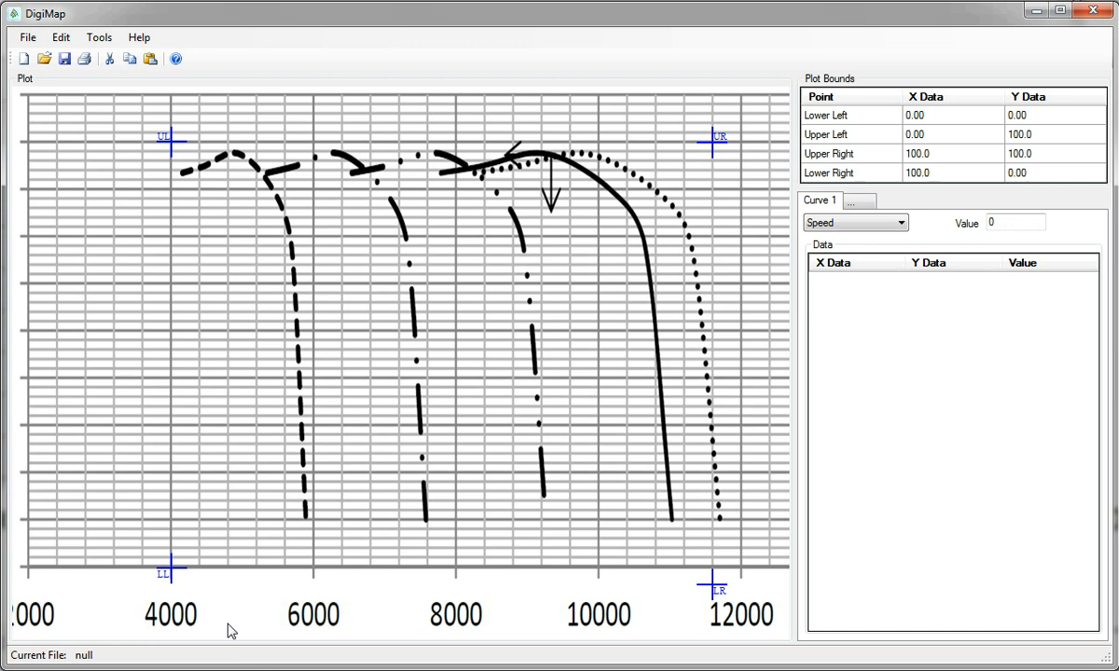
# - Align the LR and UR calibration markers with the 12000 gridline, at the 40% baseline and the 85% gridline
pyautogui.moveTo(711, 588); pyautogui.dragTo(742, 592)
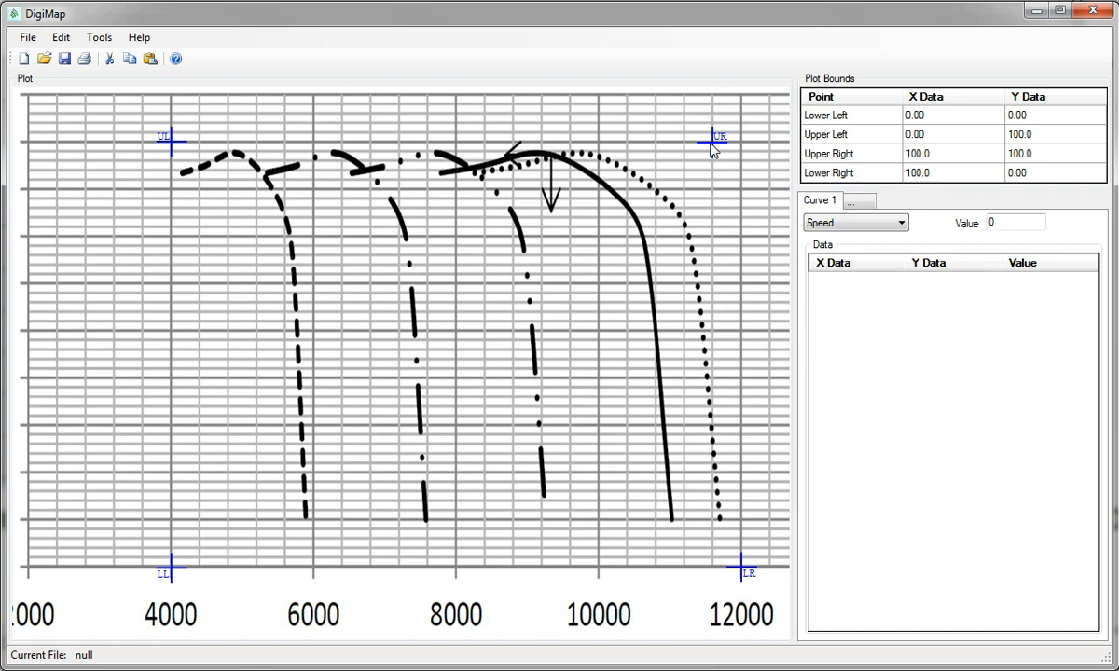
pyautogui.moveTo(717, 144); pyautogui.dragTo(743, 151)
pyautogui.press('Up')
pyautogui.press('Up')
pyautogui.press('Up')
pyautogui.press('Up')
pyautogui.press('Up')
pyautogui.press('Up')
pyautogui.press('Right')
pyautogui.press('Right')
pyautogui.press('Right')
pyautogui.press('Right')
pyautogui.press('Right')
pyautogui.press('Right')
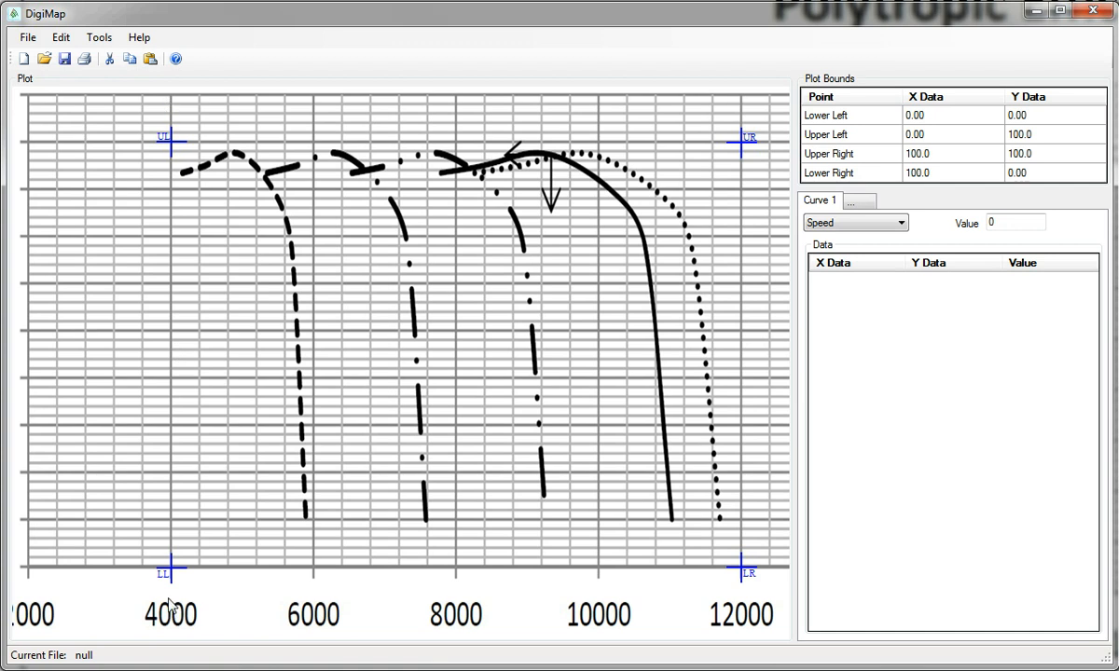
# - Set the Lower Left plot bound to X 4000 and Y 40
pyautogui.click(947, 124)
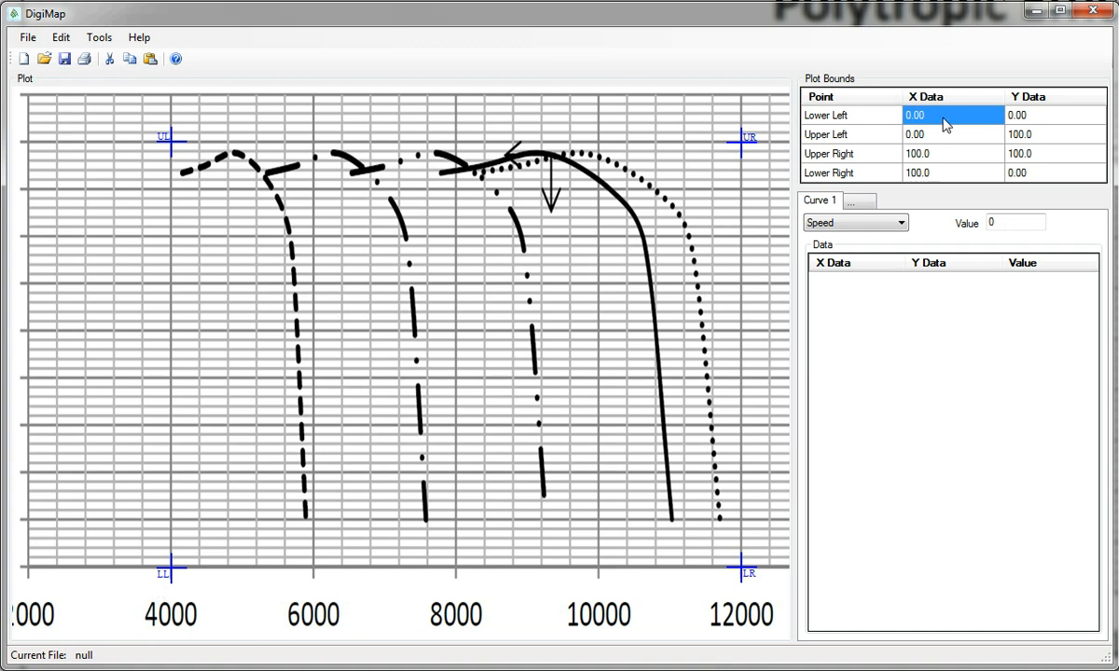
pyautogui.write('4000')
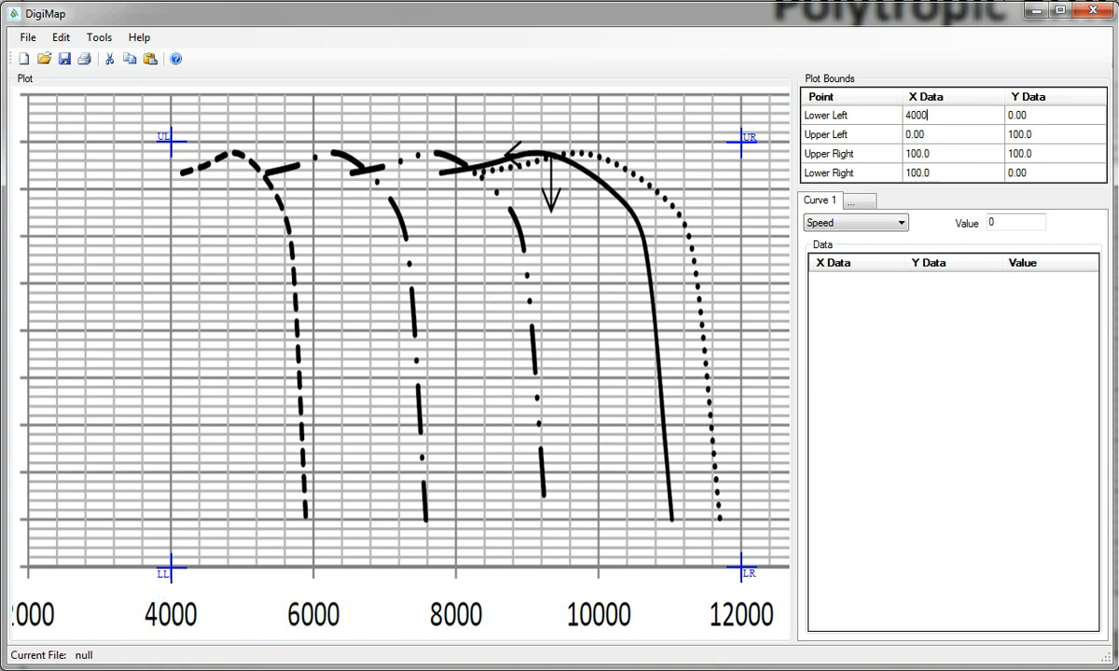
pyautogui.press('Return')
pyautogui.press('Up')
pyautogui.press('Right')
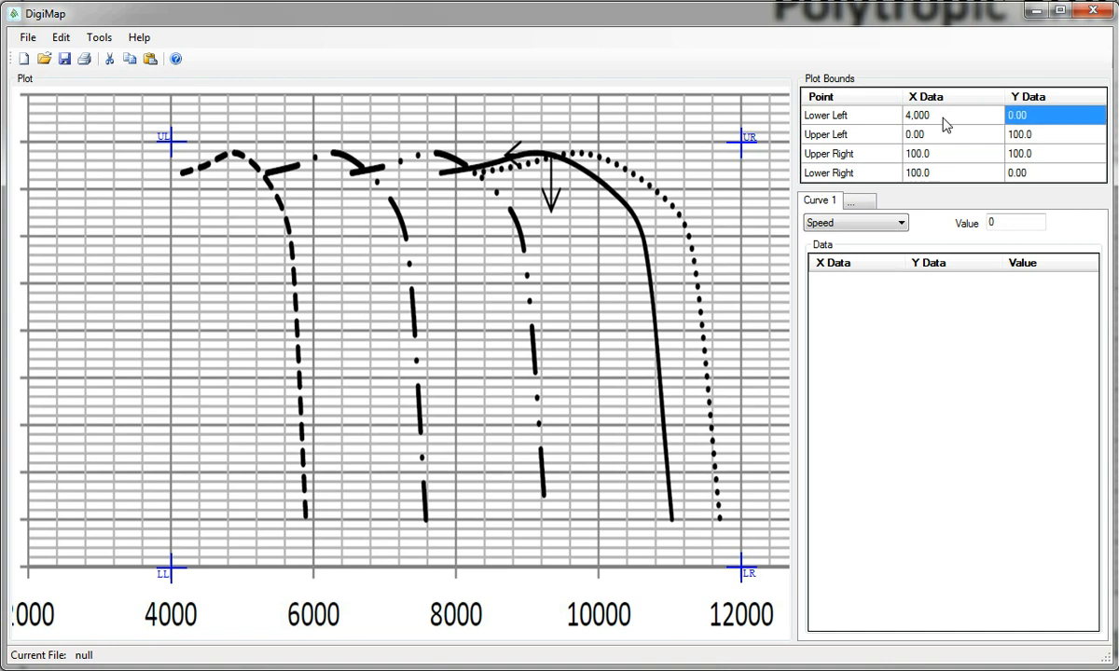
pyautogui.write('40')
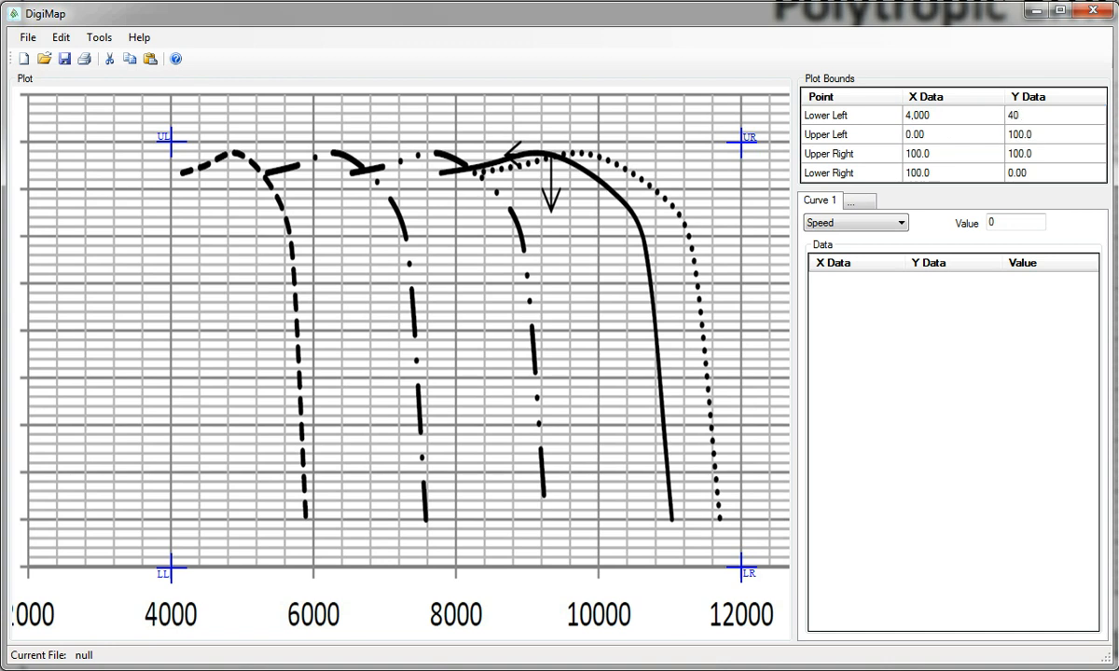
pyautogui.press('Return')
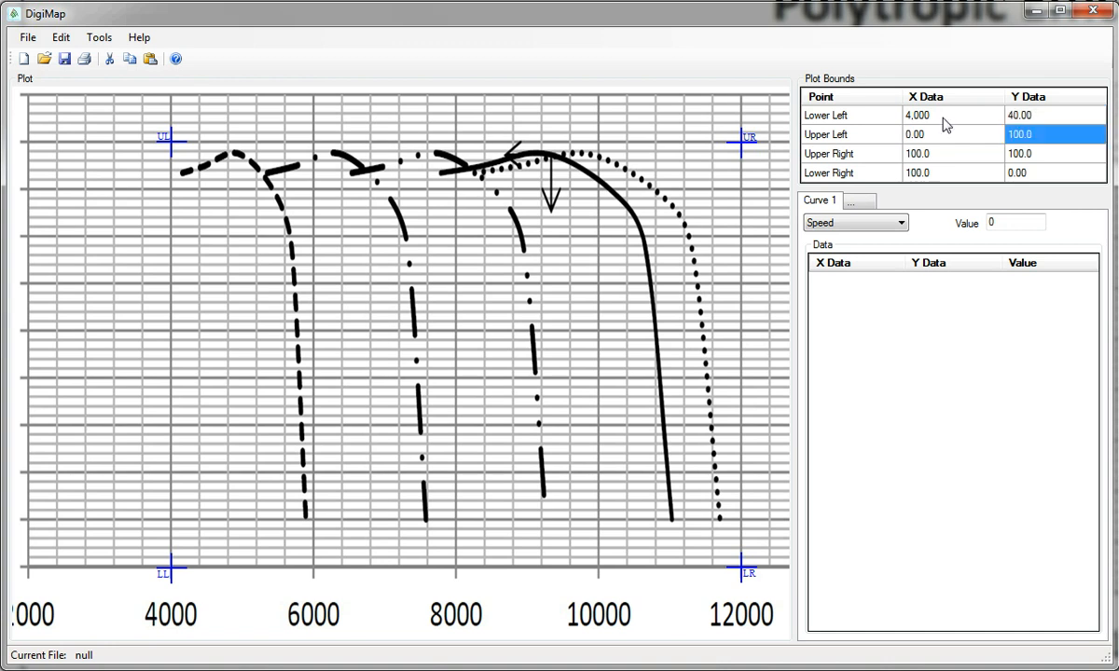
# - Set the Upper Left plot bound to X 4000, Y 90 and the Upper Right bound to X 12000, Y 90
pyautogui.press('Left')
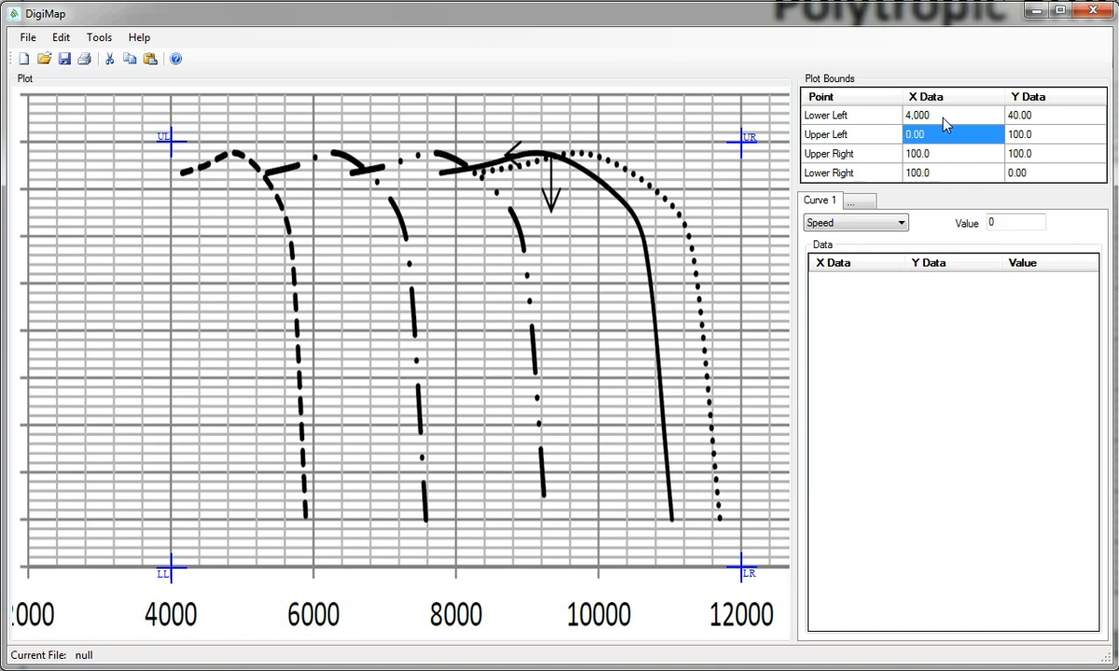
pyautogui.write('4000')
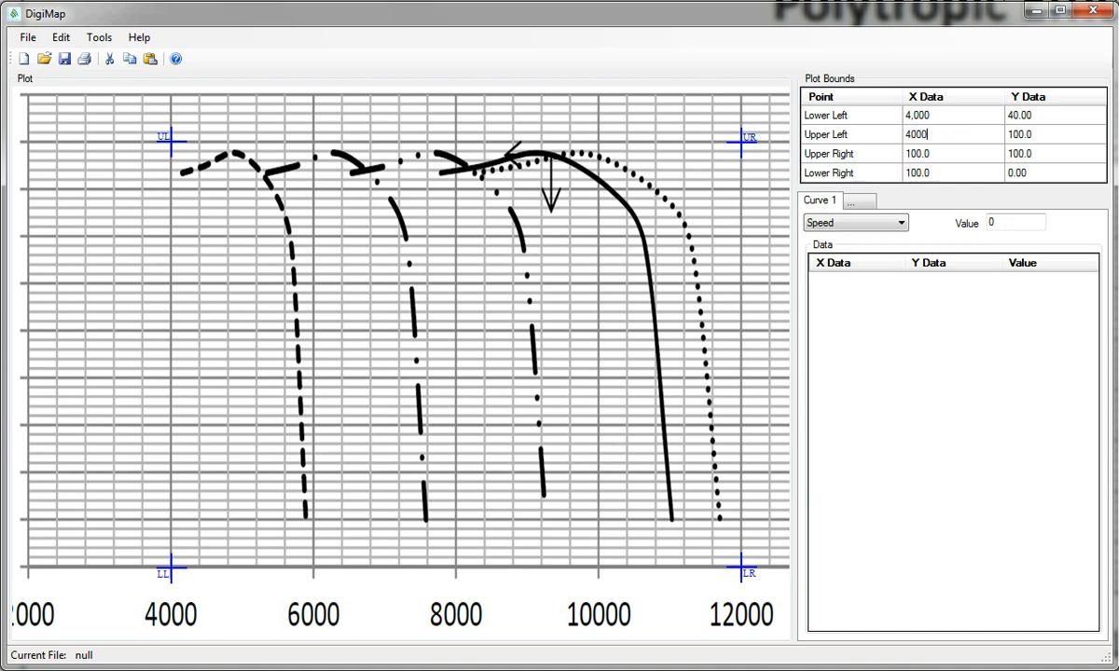
pyautogui.press('Tab')
pyautogui.write('90')
pyautogui.press('Tab')
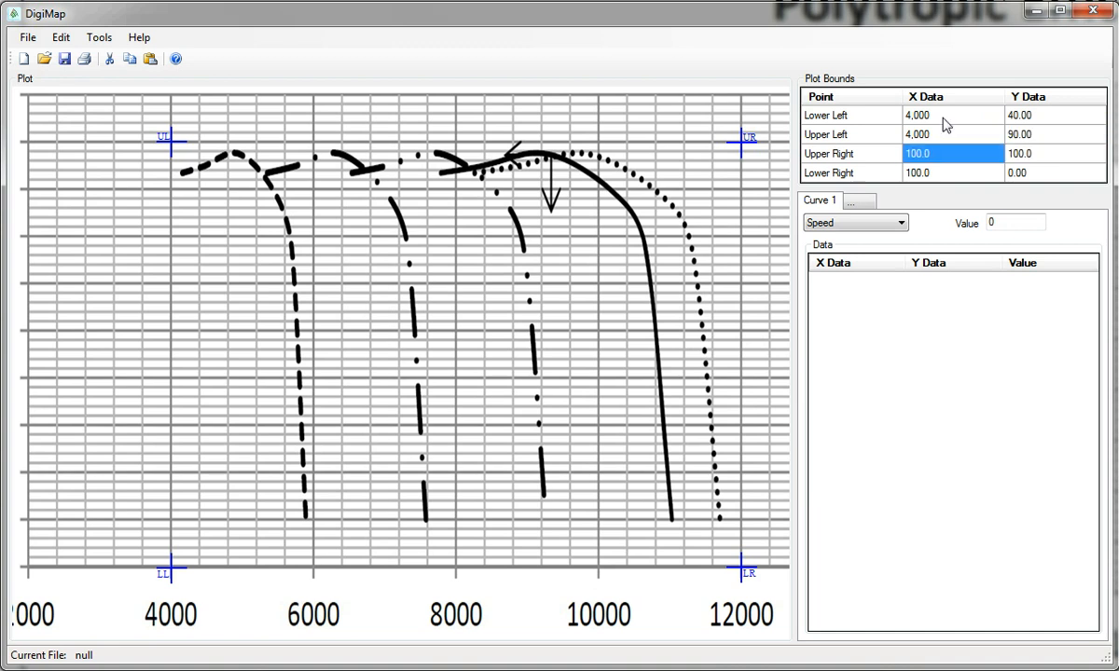
pyautogui.write('12000')
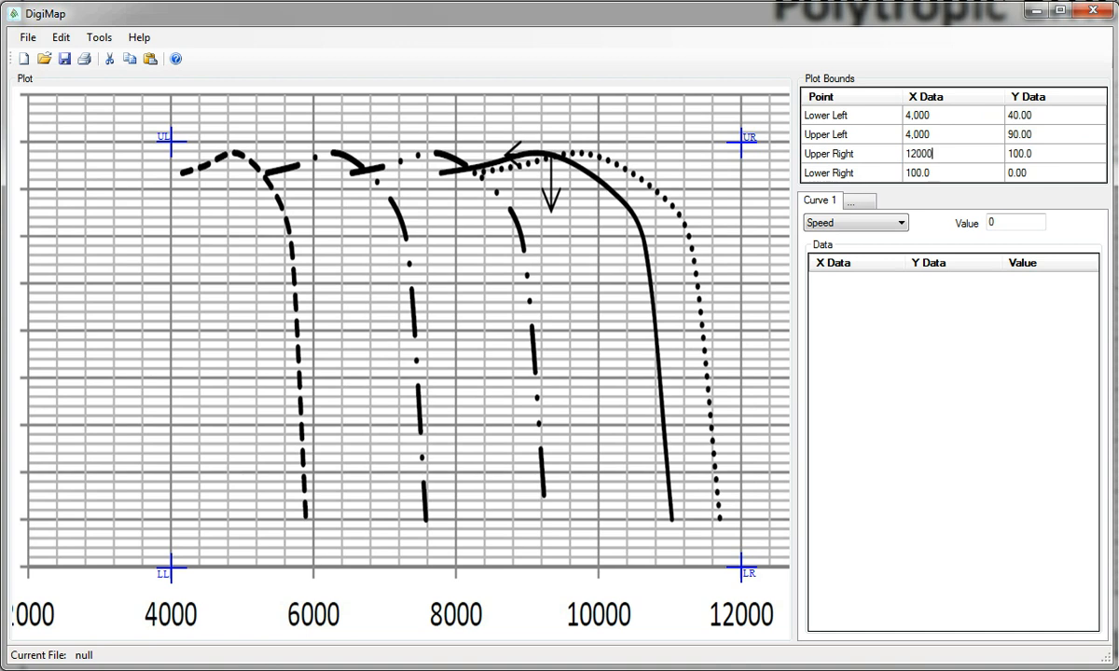
pyautogui.press('Tab')
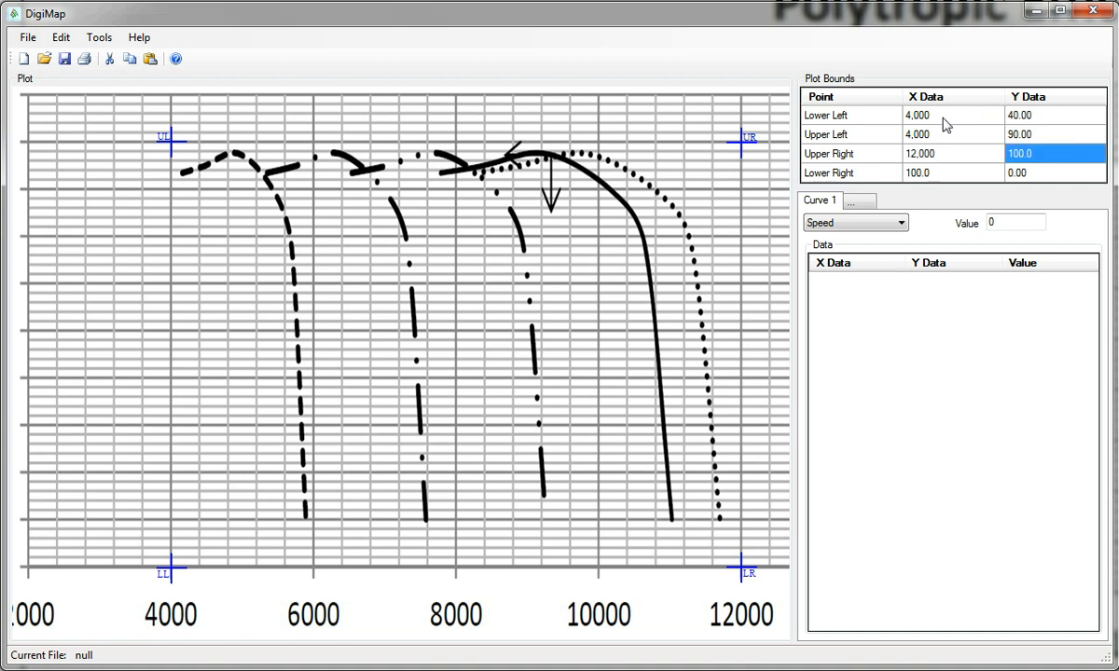
pyautogui.write('90')
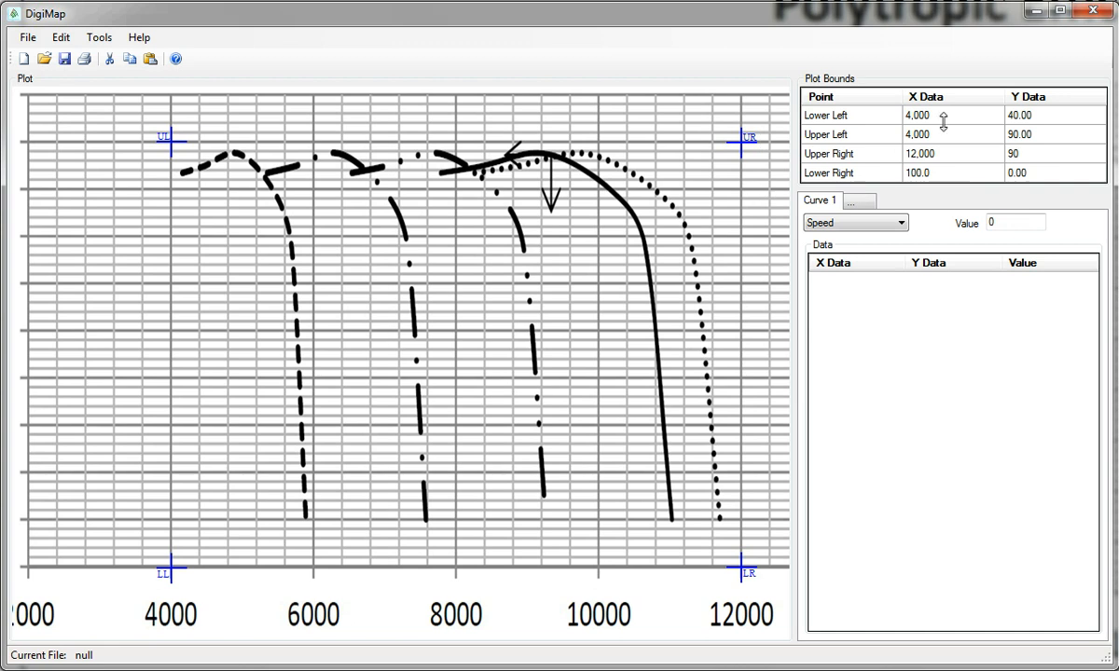
# - Correct the Y values of the Upper Left and Upper Right plot bounds to 85
pyautogui.click(1033, 137)
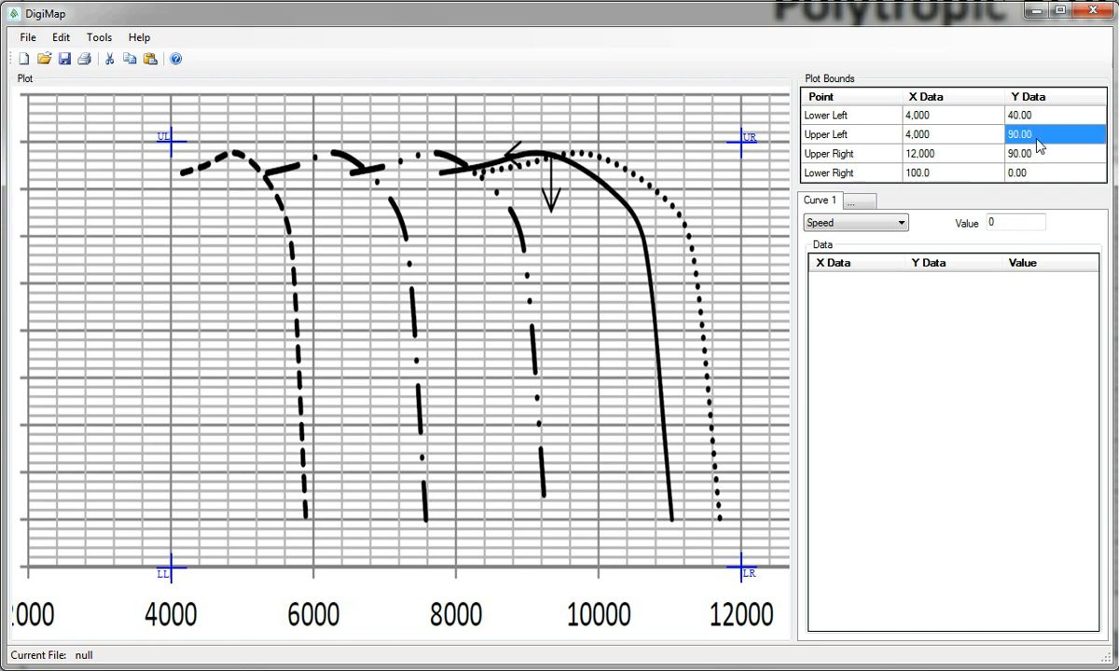
pyautogui.write('85')
pyautogui.press('BackSpace')
pyautogui.press('BackSpace')
pyautogui.write('85')
pyautogui.click(970, 151)
pyautogui.write('85')
pyautogui.press('BackSpace')
pyautogui.press('BackSpace')
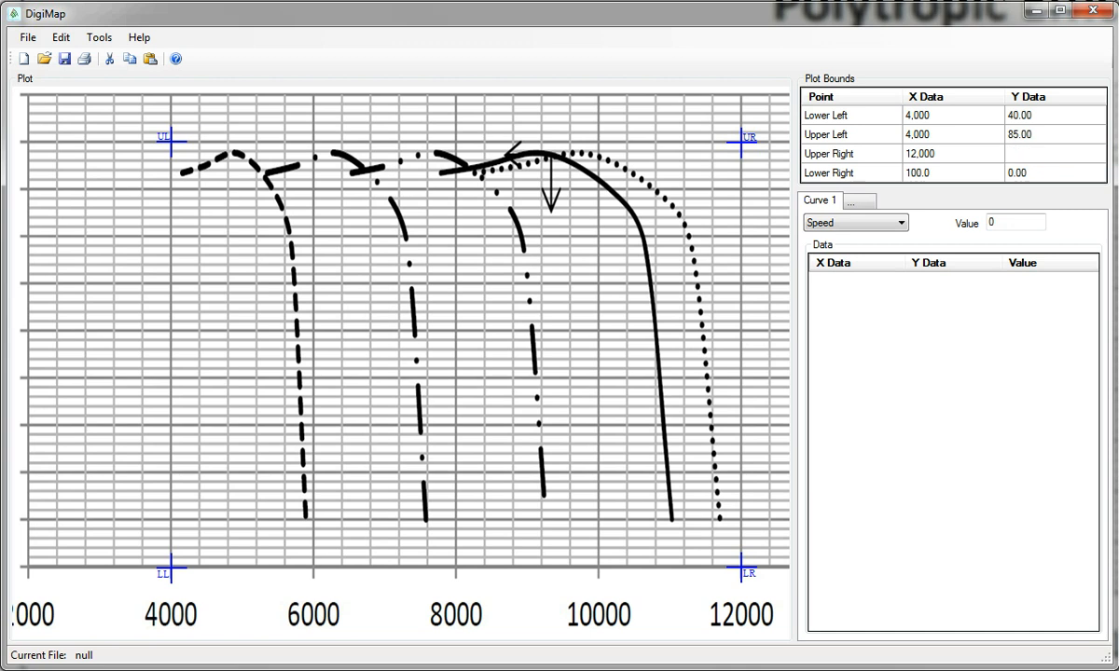
pyautogui.write('85')
pyautogui.press('Return')
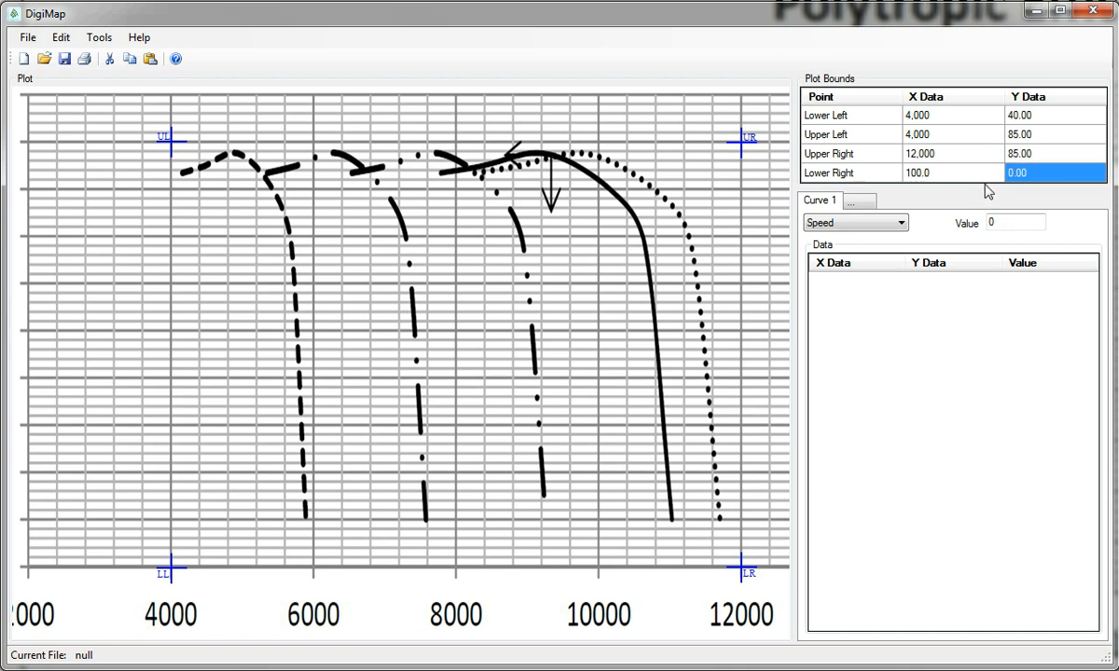
# - Set the Lower Right plot bound to X 12,000 and Y 40
pyautogui.click(940, 177)
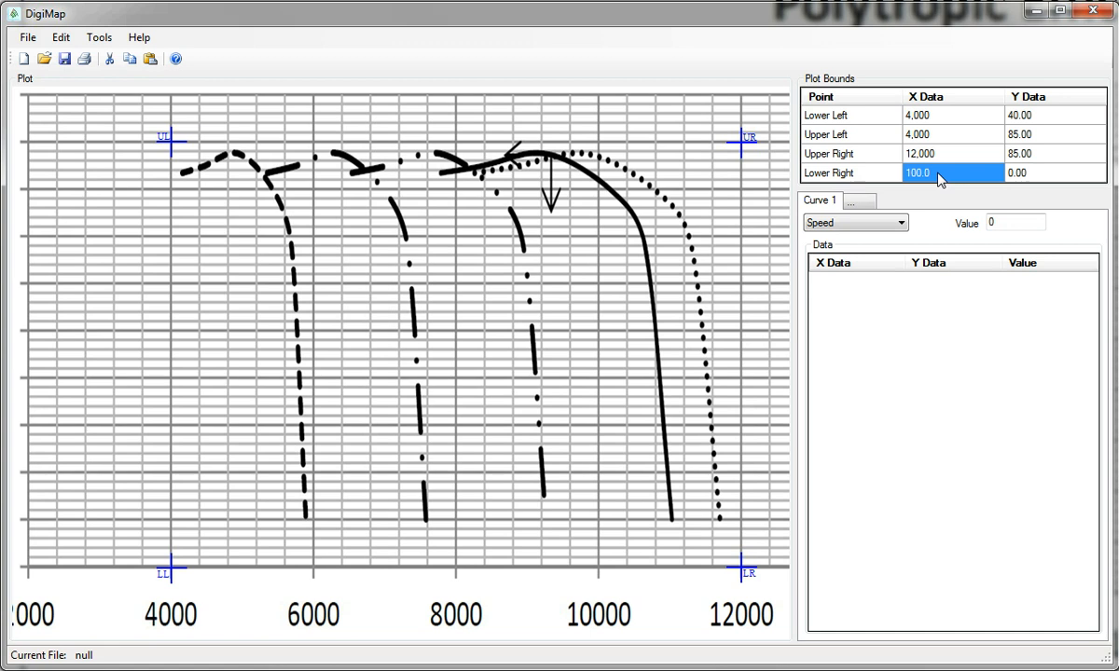
pyautogui.write('12,000')
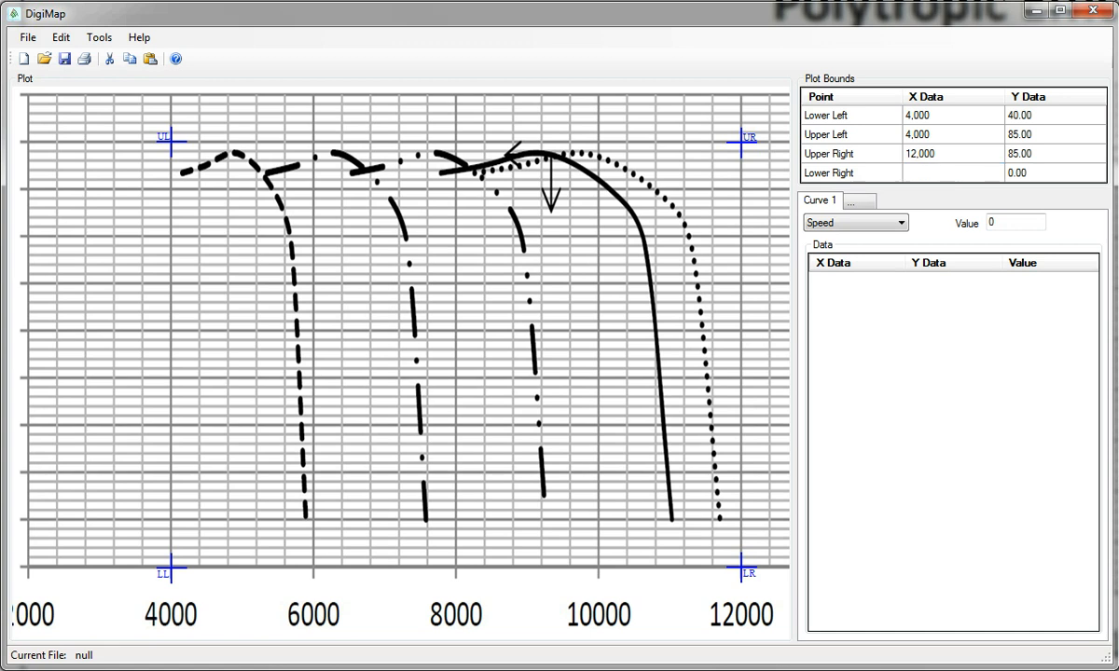
pyautogui.press('Tab')
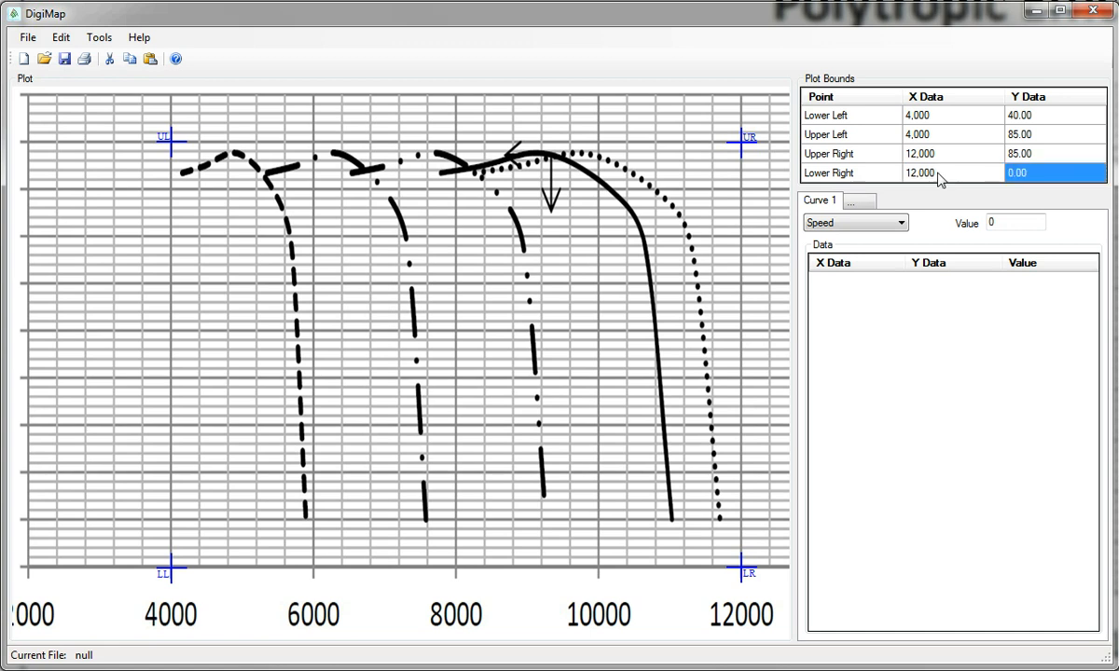
pyautogui.write('40')
pyautogui.press('Return')
# - Set Curve 1's type to Efficiency and its value to 14000, consulting the speed legend in the compressor curves document
pyautogui.click(902, 224)
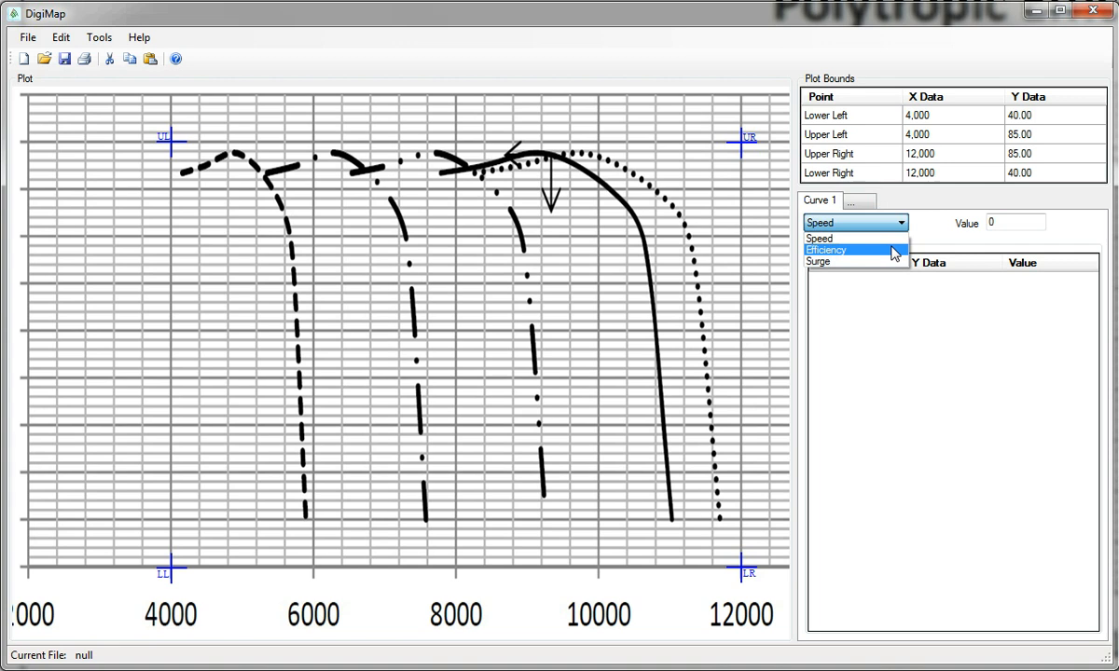
pyautogui.click(892, 252)
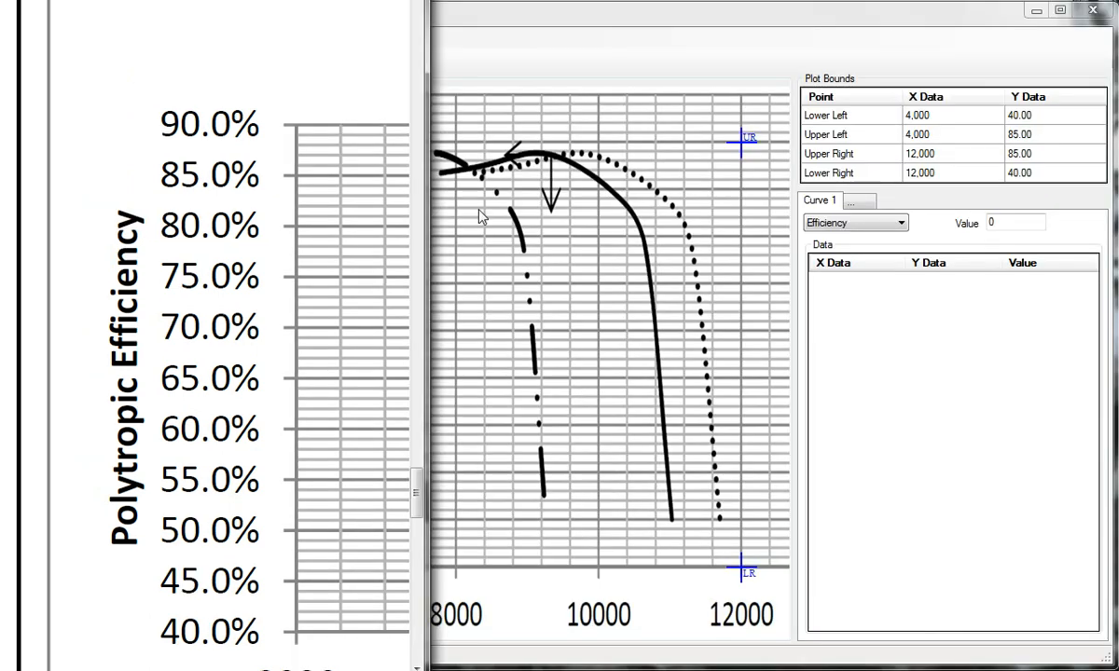
pyautogui.moveTo(429, 335); pyautogui.dragTo(1114, 319)
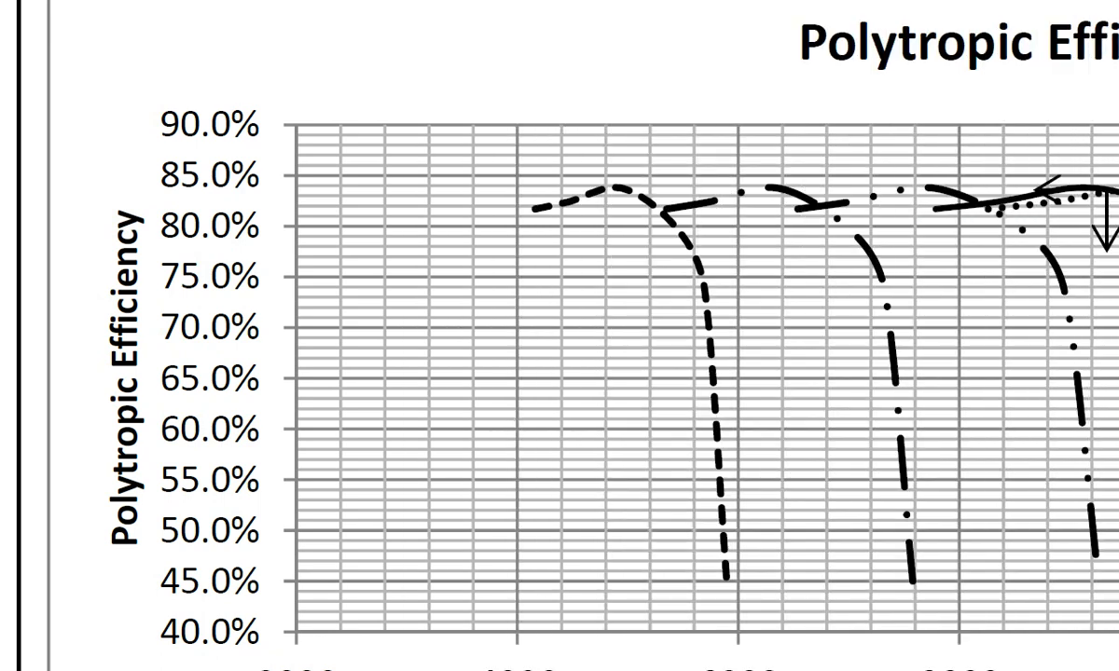
pyautogui.hotkey('ctrl', '0')
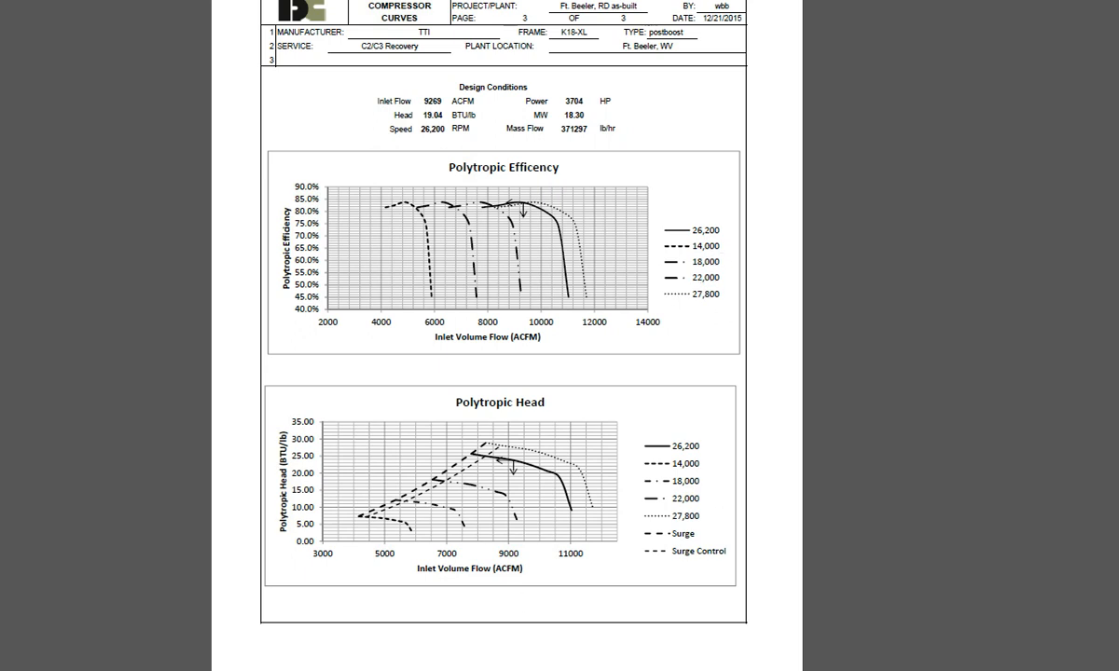
pyautogui.hotkey('alt', 'Tab')
pyautogui.doubleClick(1025, 223)
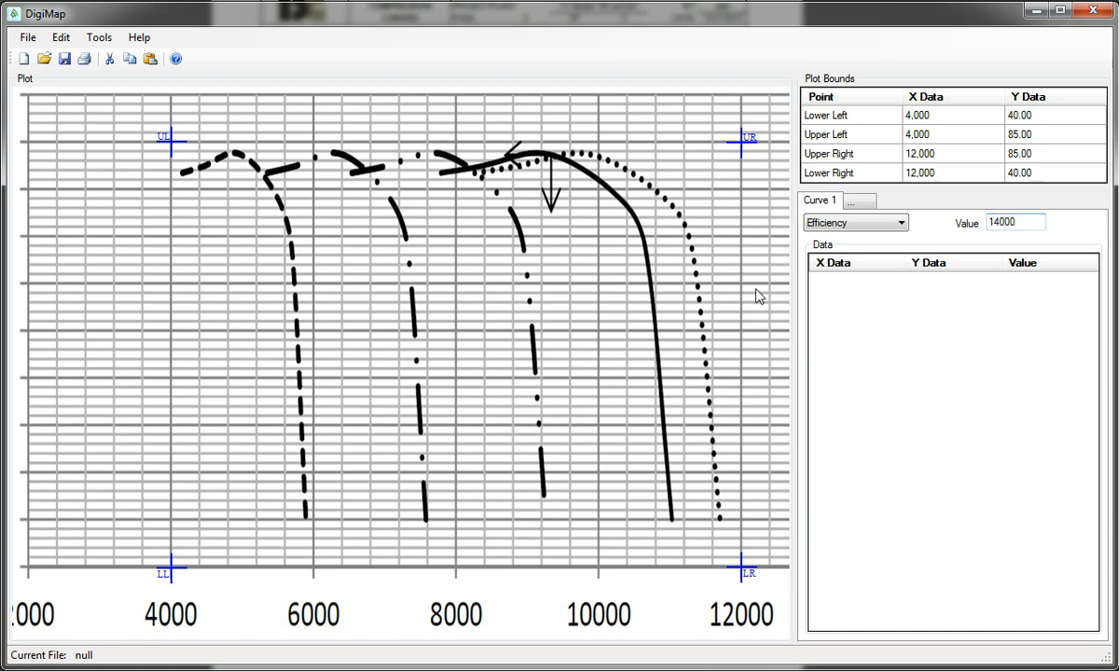
# - Capture five Curve 1 points along the crest of the dashed curve, from about X 4,147, Y 81.59 to X 5,235, Y 82.15
pyautogui.rightClick(347, 267)
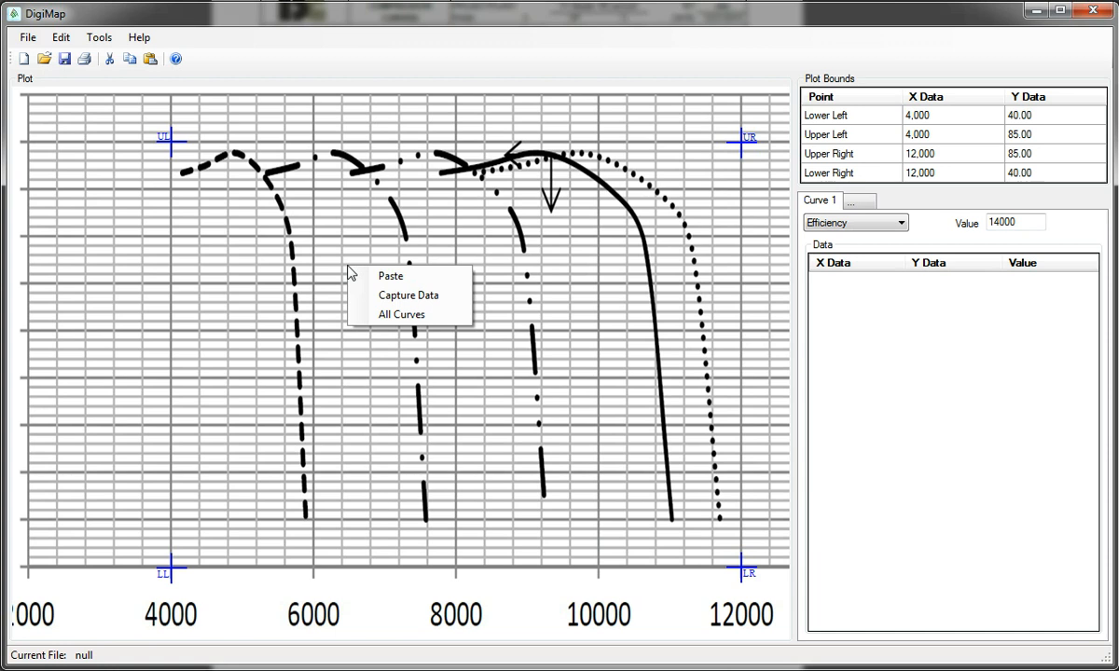
pyautogui.click(384, 297)
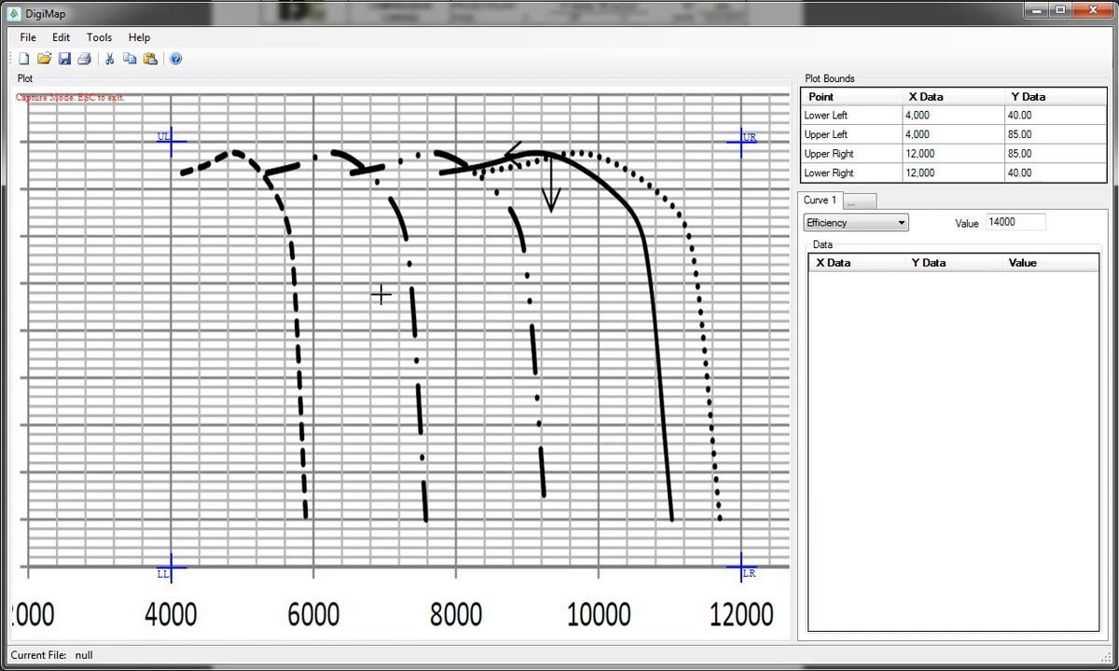
pyautogui.click(182, 173)
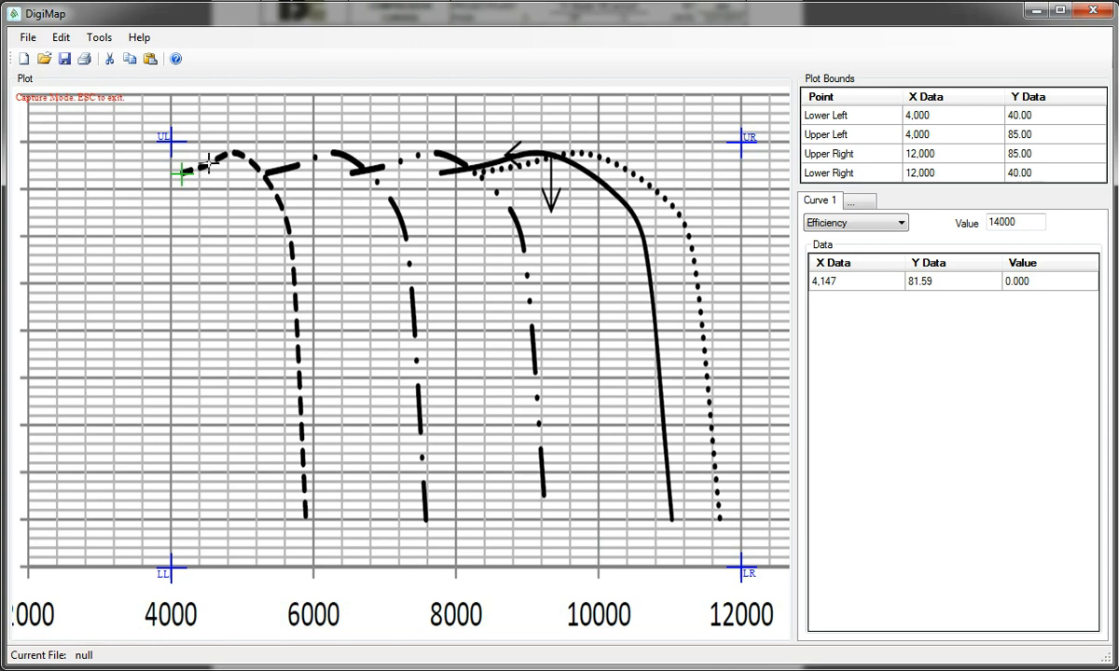
pyautogui.click(210, 162)
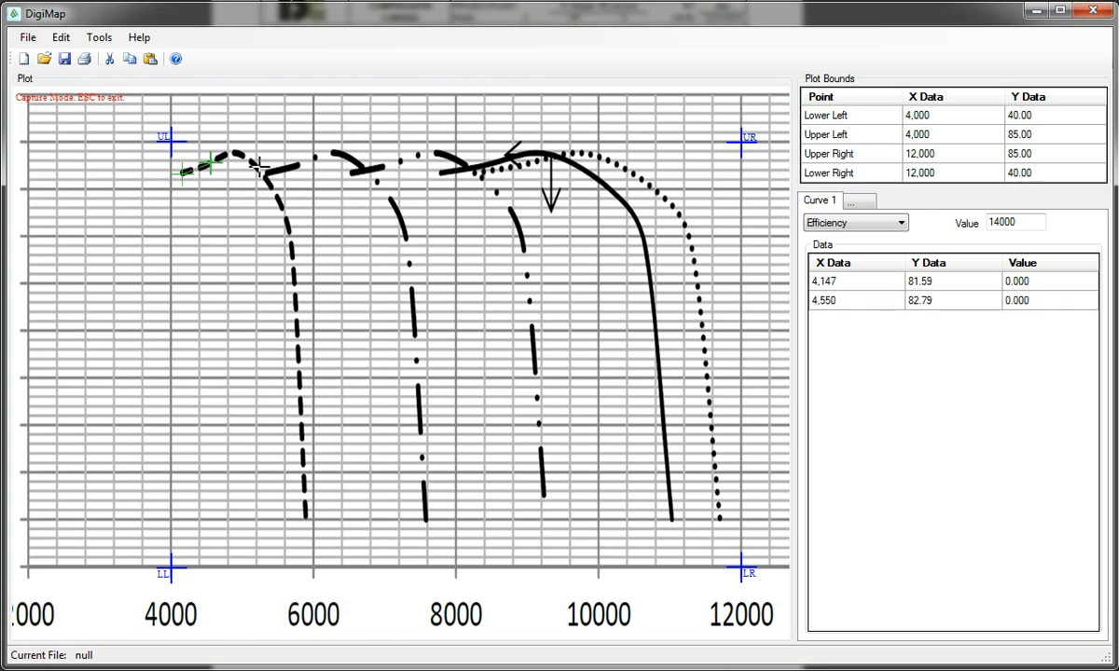
pyautogui.click(229, 151)
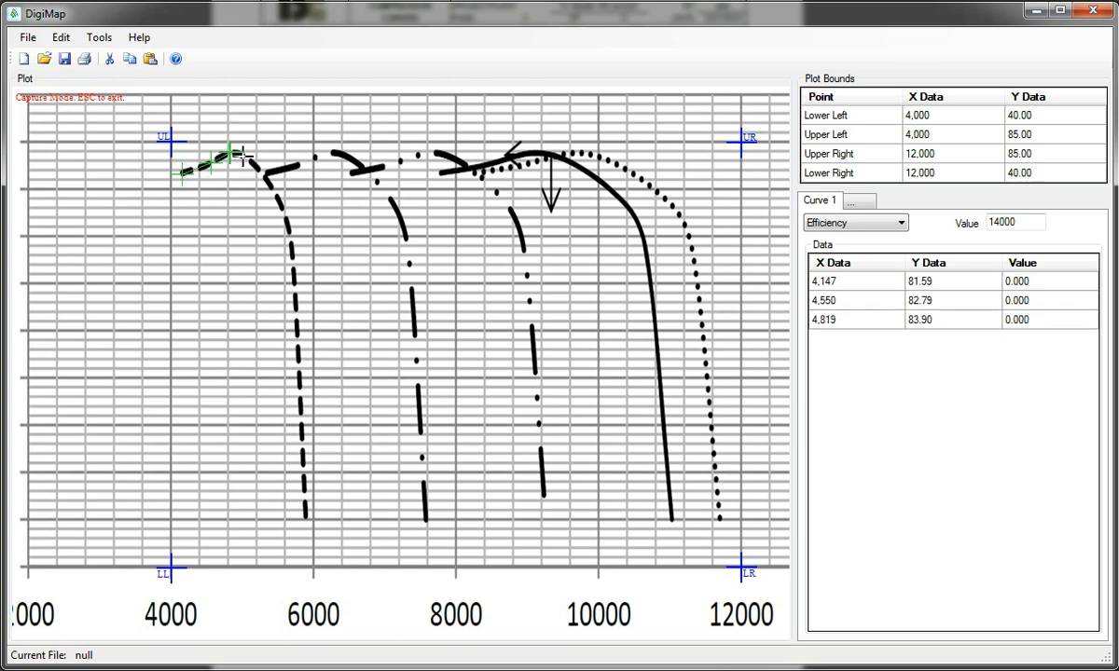
pyautogui.click(243, 156)
pyautogui.click(262, 172)
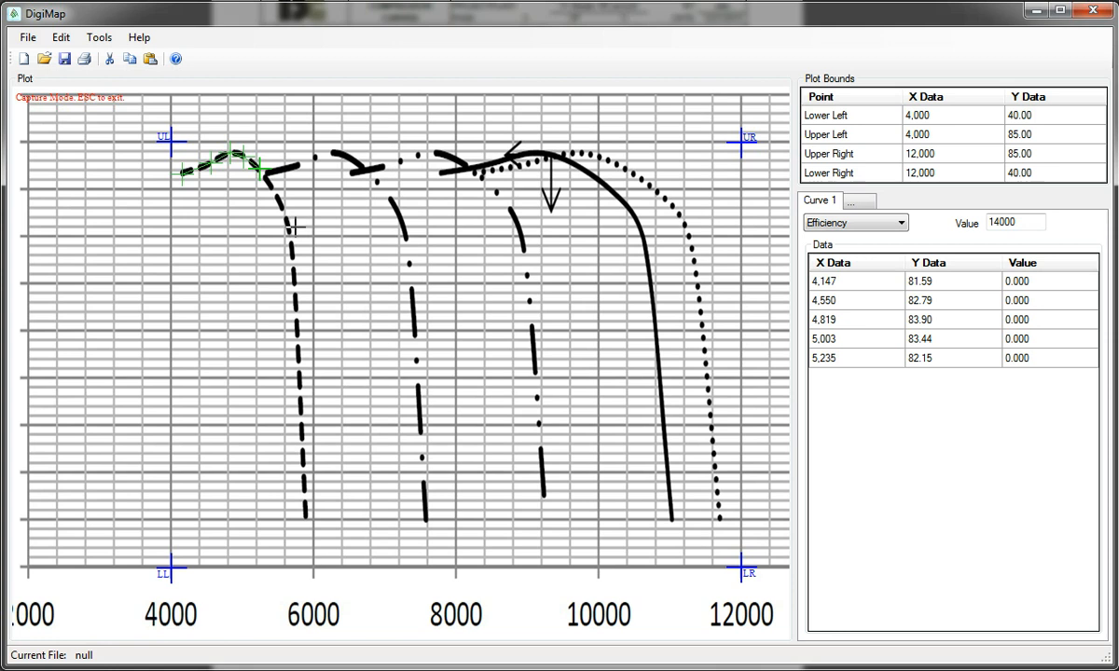
# - Capture six more points down the dashed curve's steep side, from about X 5,406, Y 80.03 to X 5,859, Y 48.56, nudging them onto the line
pyautogui.click(272, 189)
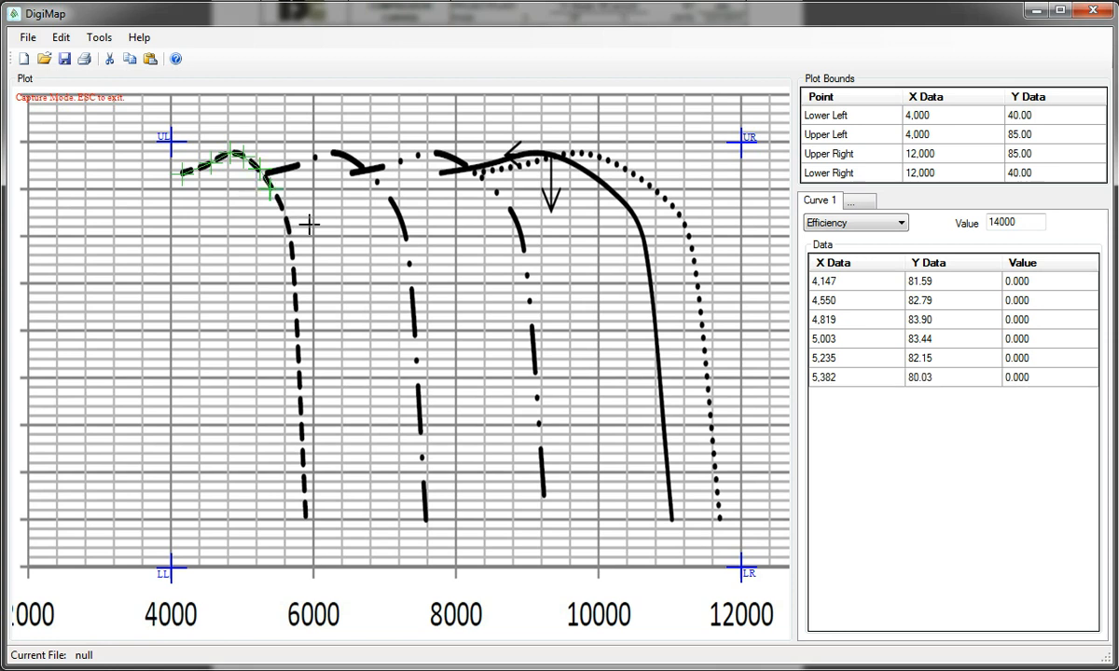
pyautogui.press('Right')
pyautogui.click(282, 211)
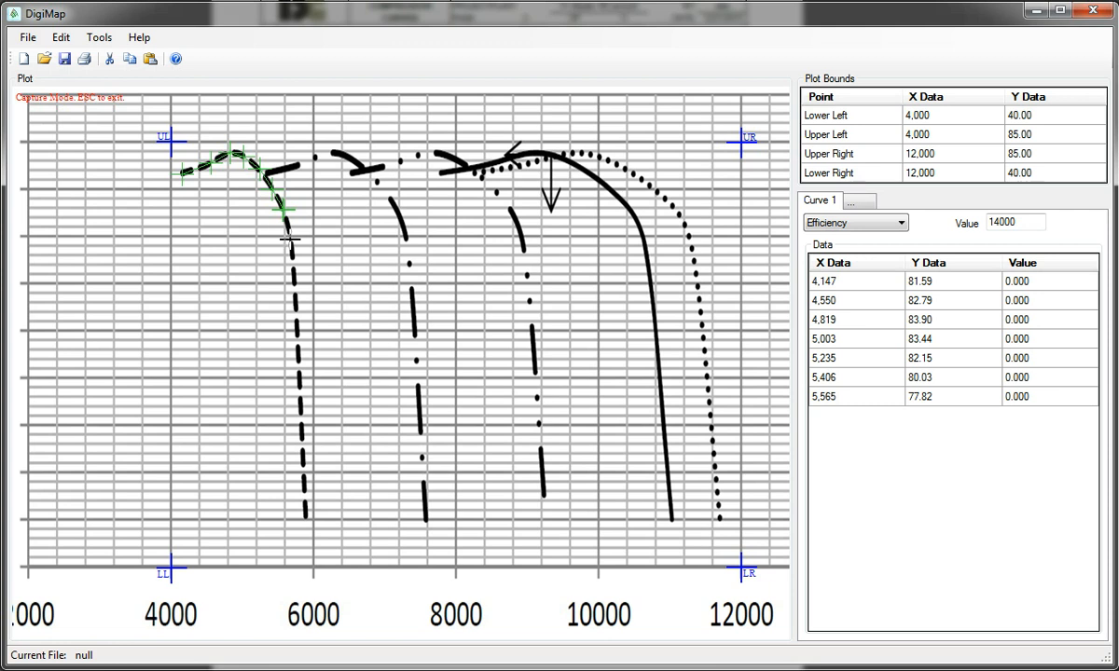
pyautogui.click(290, 239)
pyautogui.press('Left')
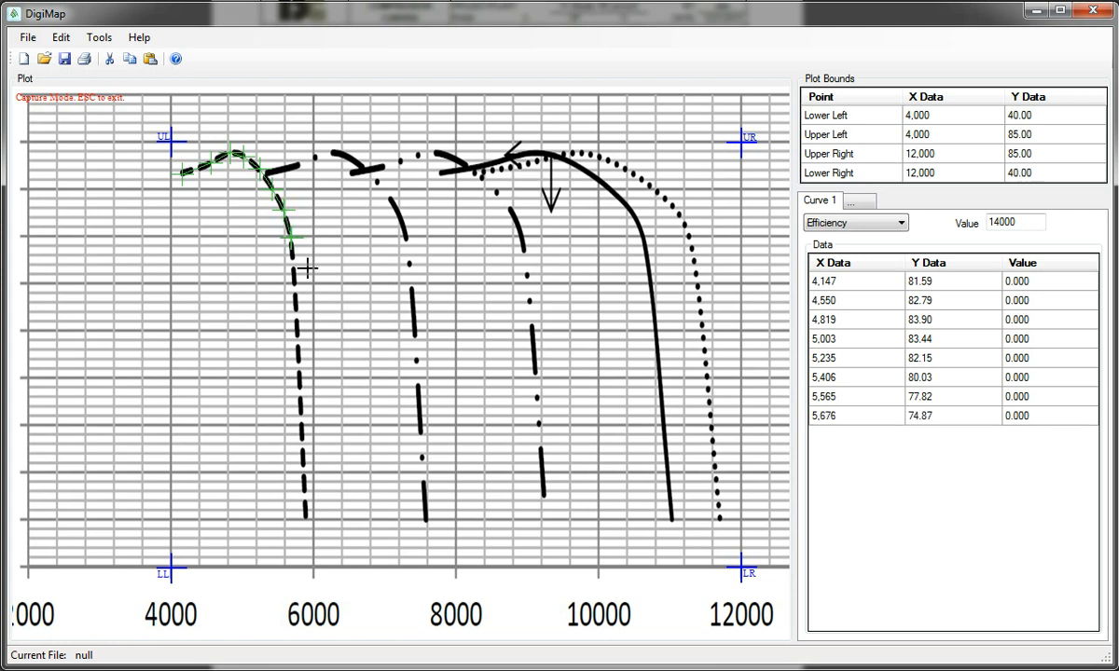
pyautogui.click(295, 278)
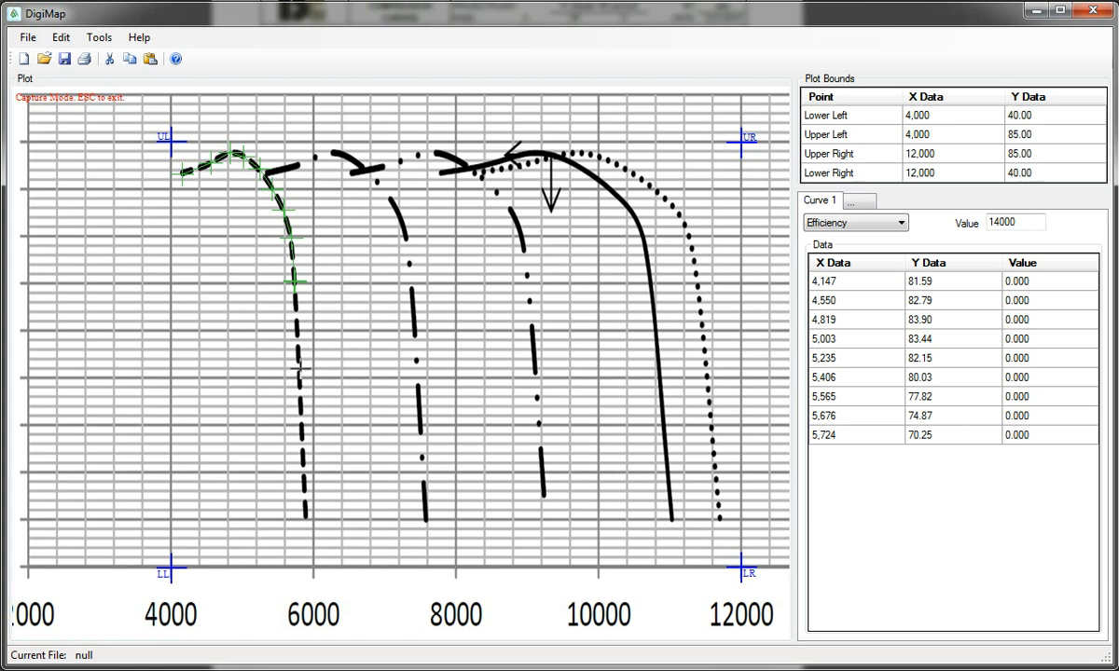
pyautogui.click(299, 371)
pyautogui.press('Left')
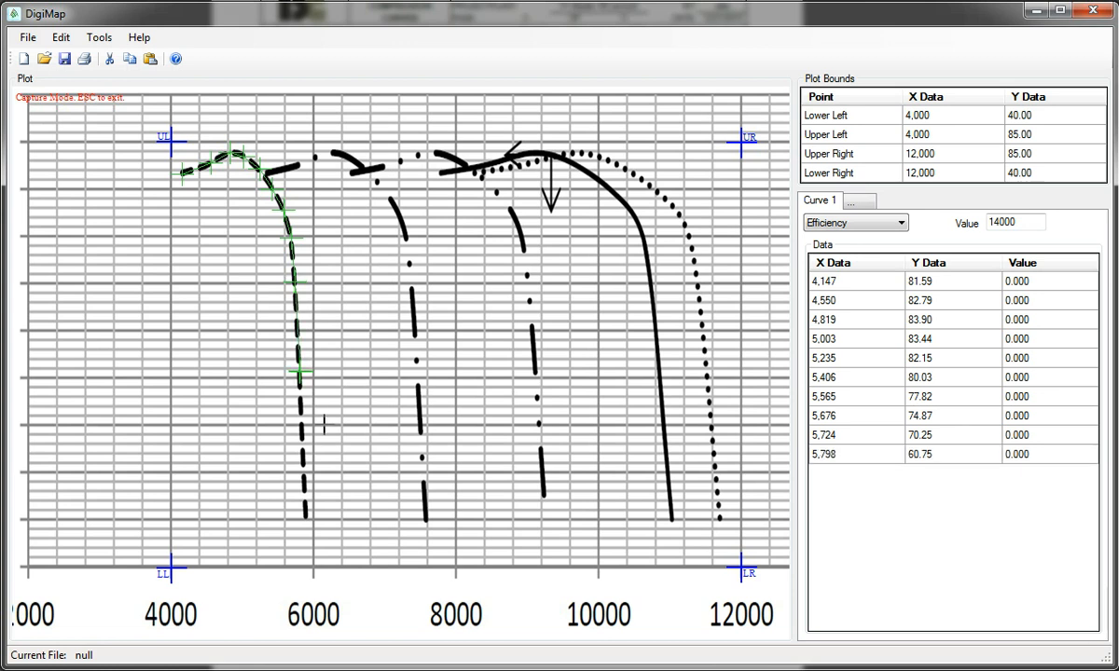
pyautogui.click(304, 485)
pyautogui.press('Left')
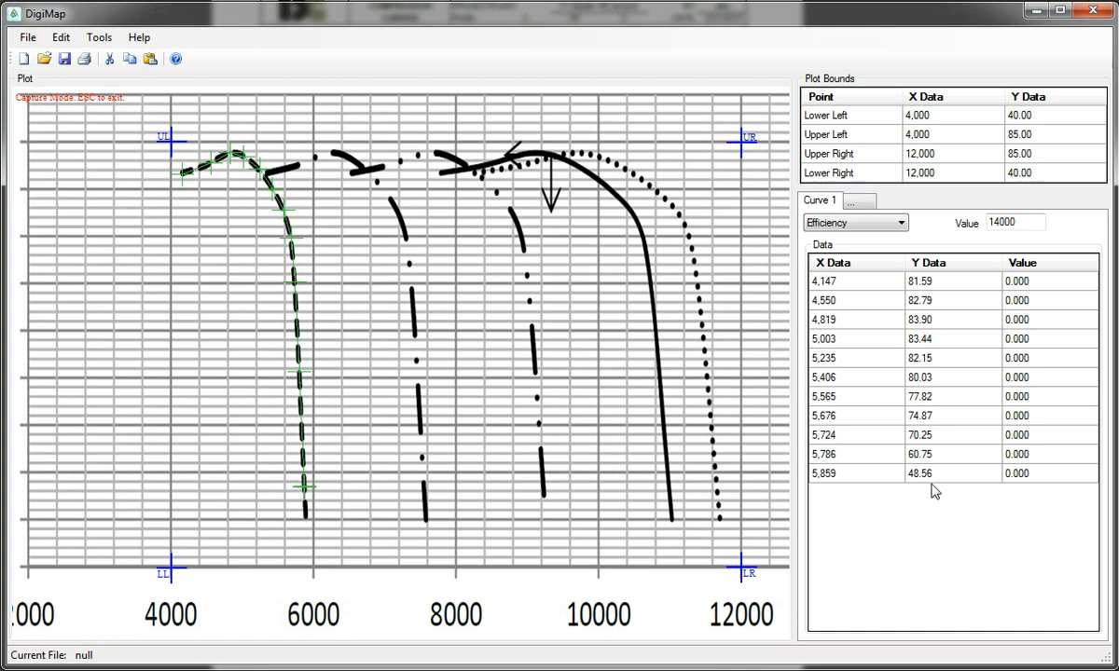
# - Move Curve 1's last point to about X 5,884, Y 45.24 and its second point to about X 4,526, Y 82.79
pyautogui.click(872, 476)
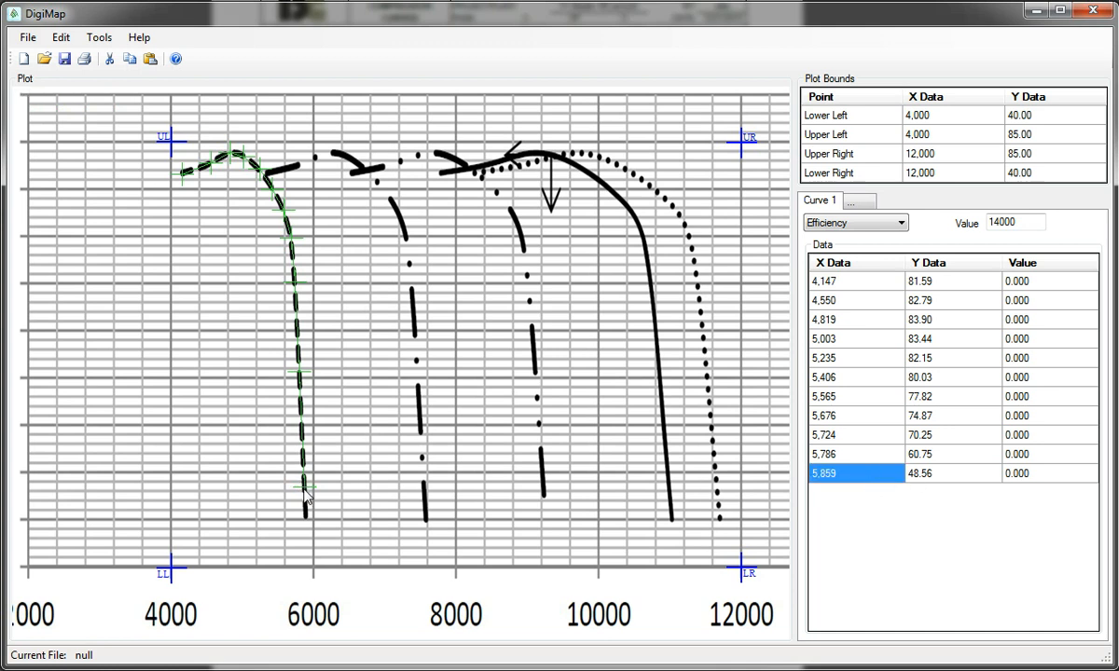
pyautogui.moveTo(306, 494); pyautogui.dragTo(308, 530)
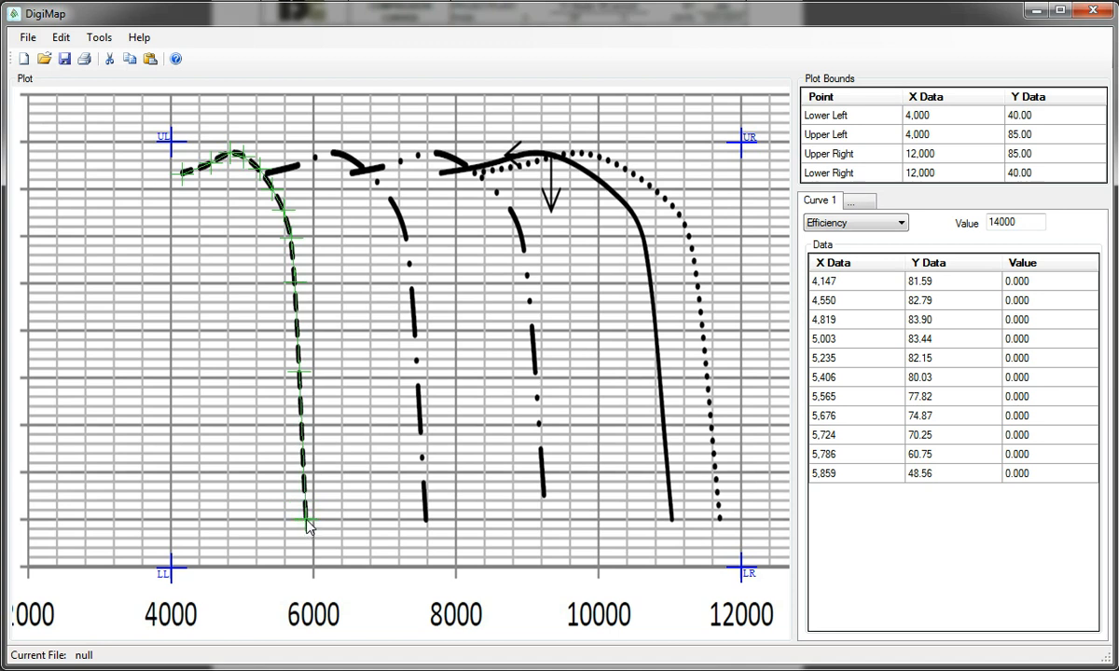
pyautogui.moveTo(307, 520); pyautogui.dragTo(307, 519)
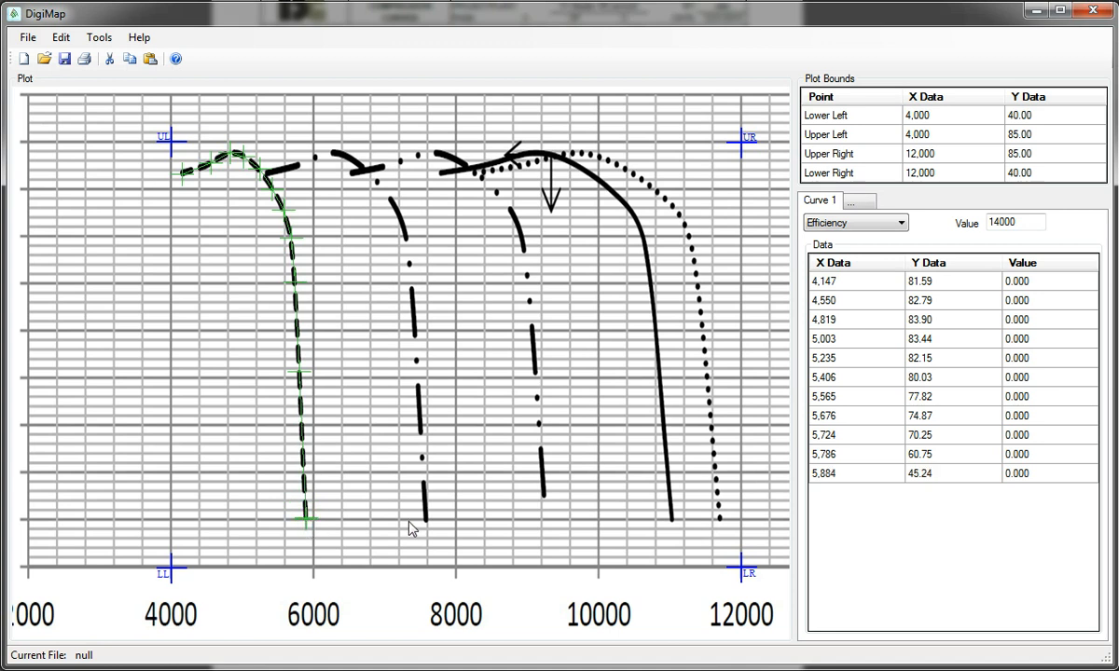
pyautogui.click(840, 303)
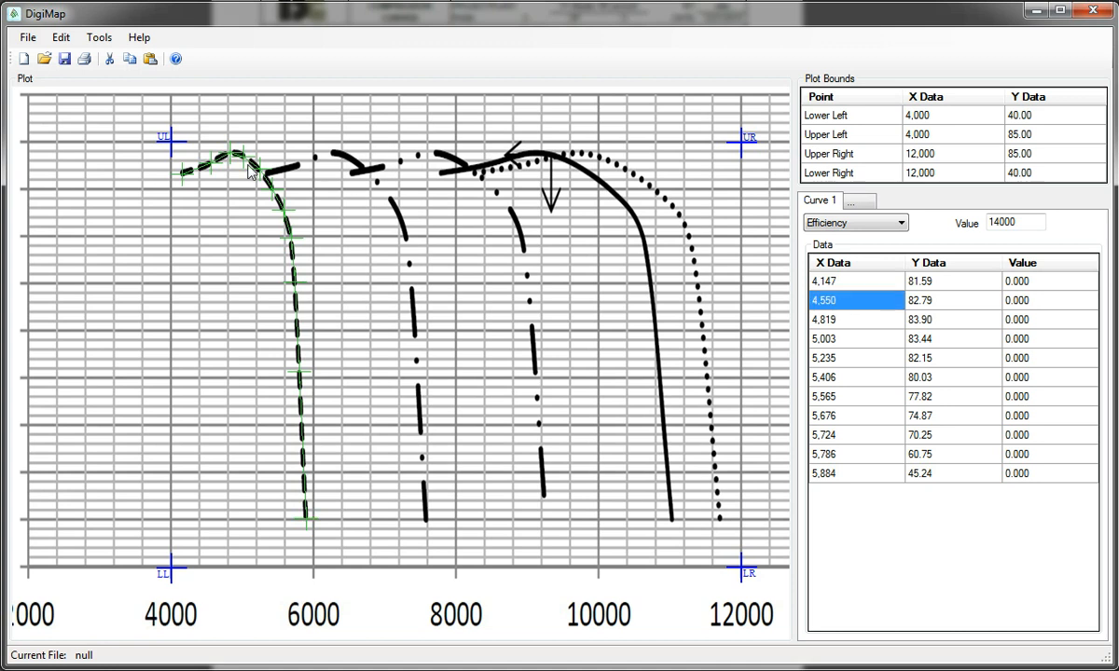
pyautogui.moveTo(211, 161)
pyautogui.mouseDown()
pyautogui.moveTo(212, 173)
pyautogui.moveTo(206, 166)
pyautogui.mouseUp()
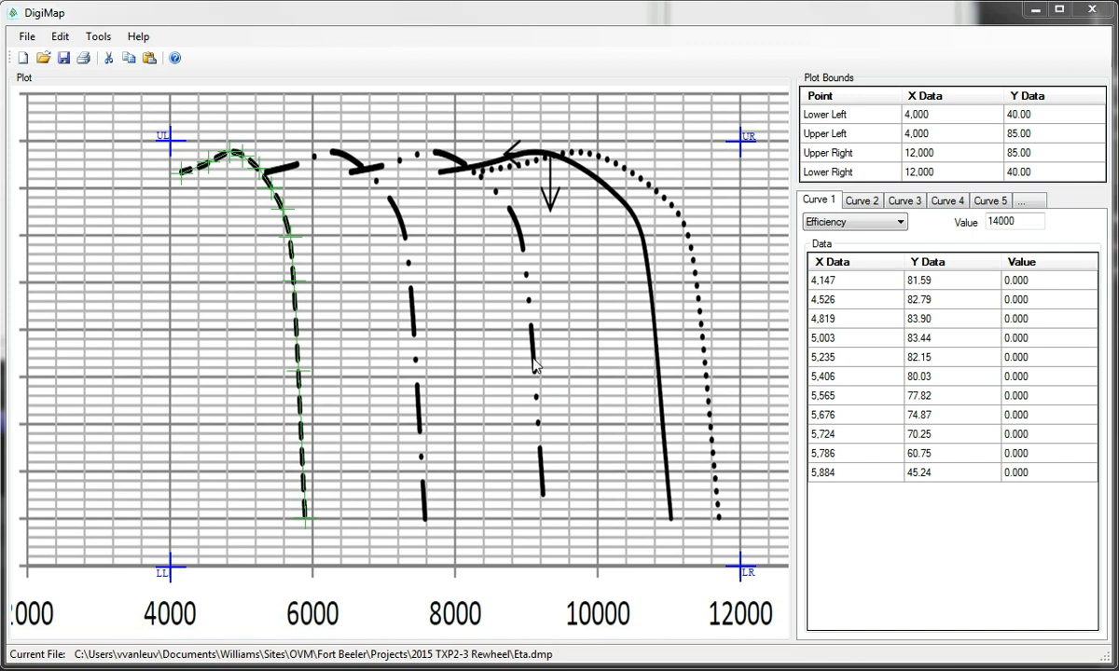
# - Add a sixth curve and set its type to Efficiency
pyautogui.click(1026, 202)
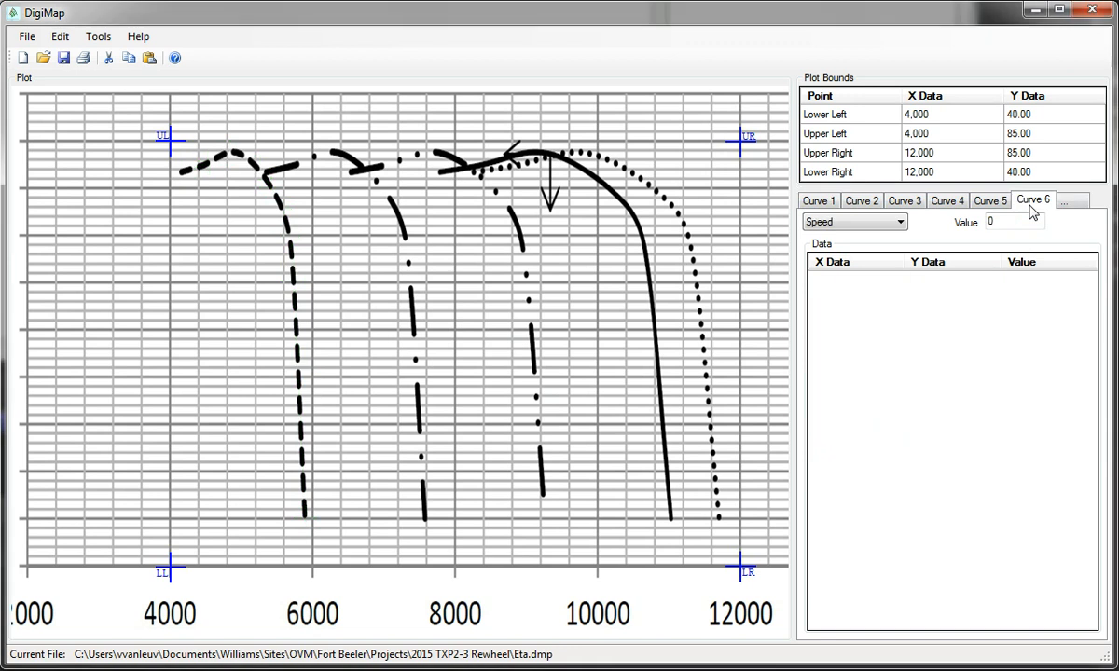
pyautogui.click(901, 223)
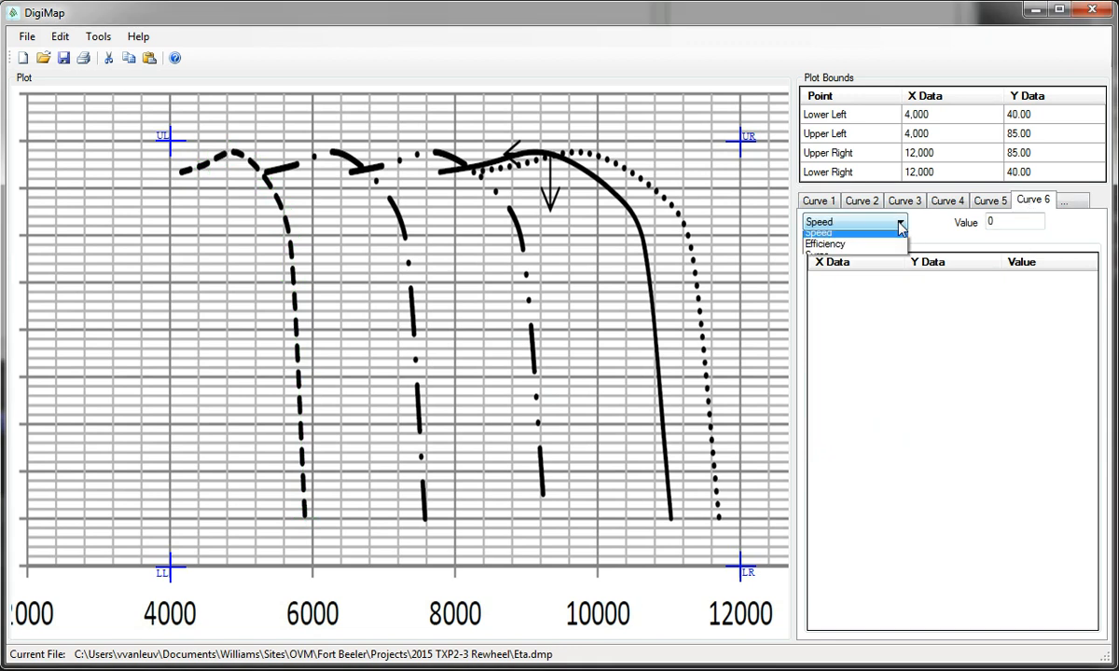
pyautogui.click(853, 246)
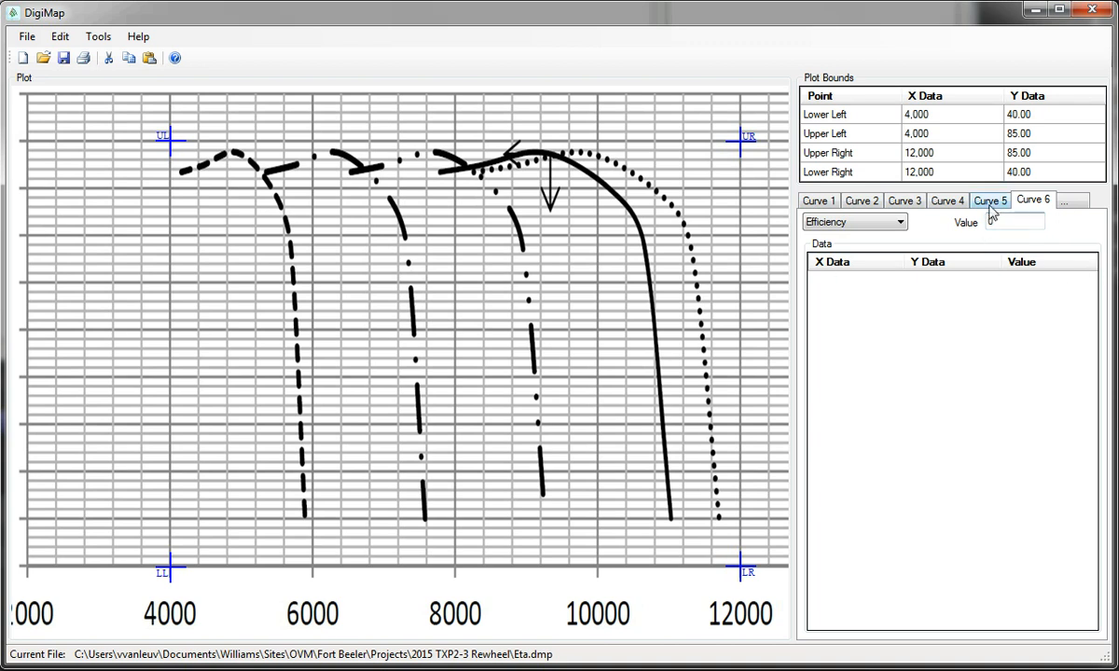
# - Review the captured points and speed values of Curves 2, 3 and 4
pyautogui.click(861, 201)
pyautogui.click(903, 200)
pyautogui.click(957, 201)
pyautogui.press('Right')
pyautogui.press('Left')
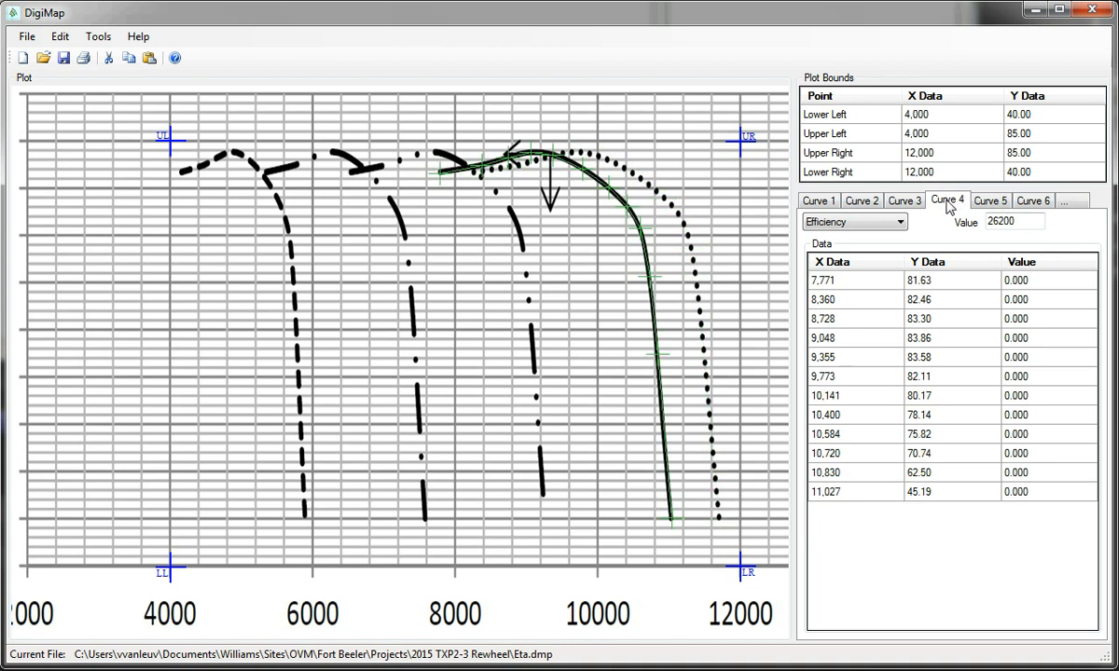
pyautogui.click(915, 199)
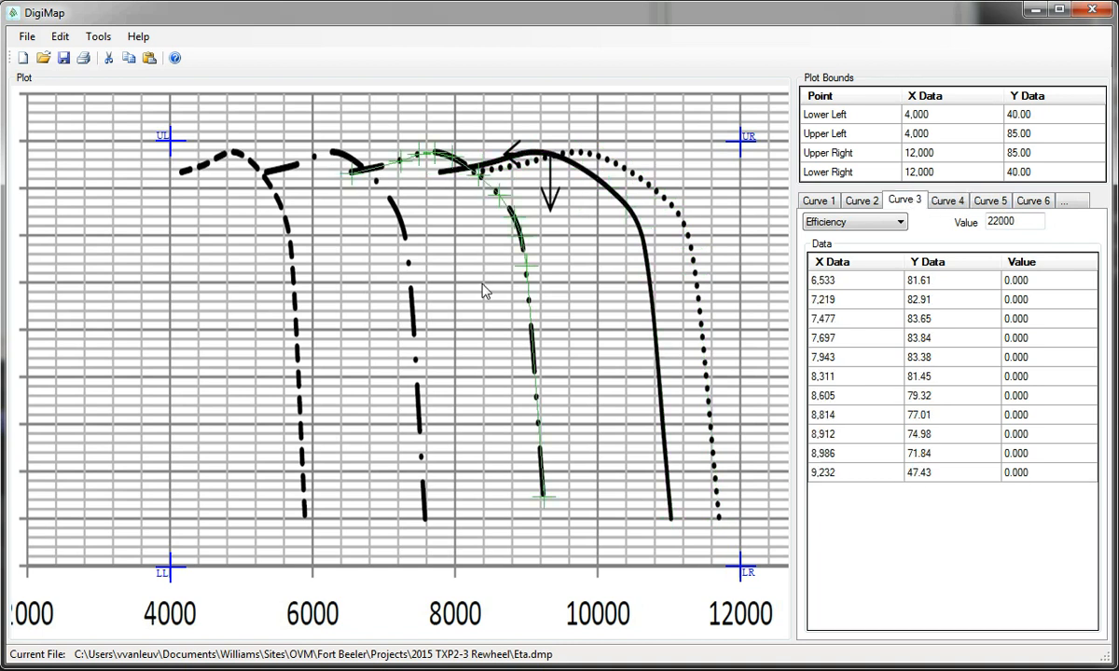
# - Remove the empty Curve 6
pyautogui.click(1039, 208)
pyautogui.rightClick(1032, 205)
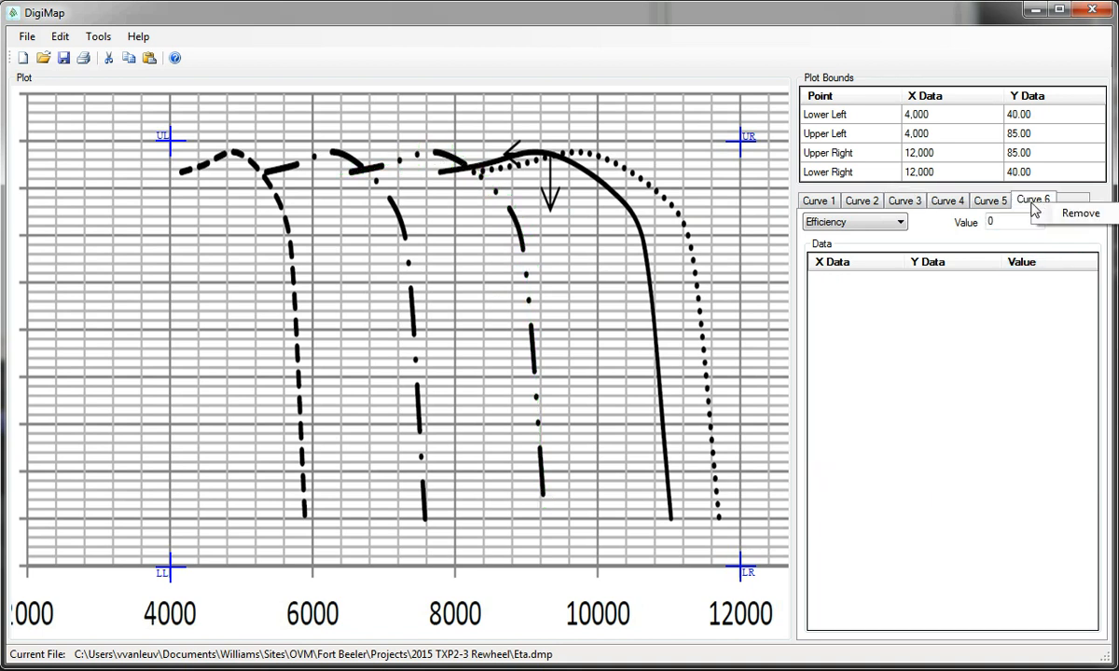
pyautogui.click(1080, 216)
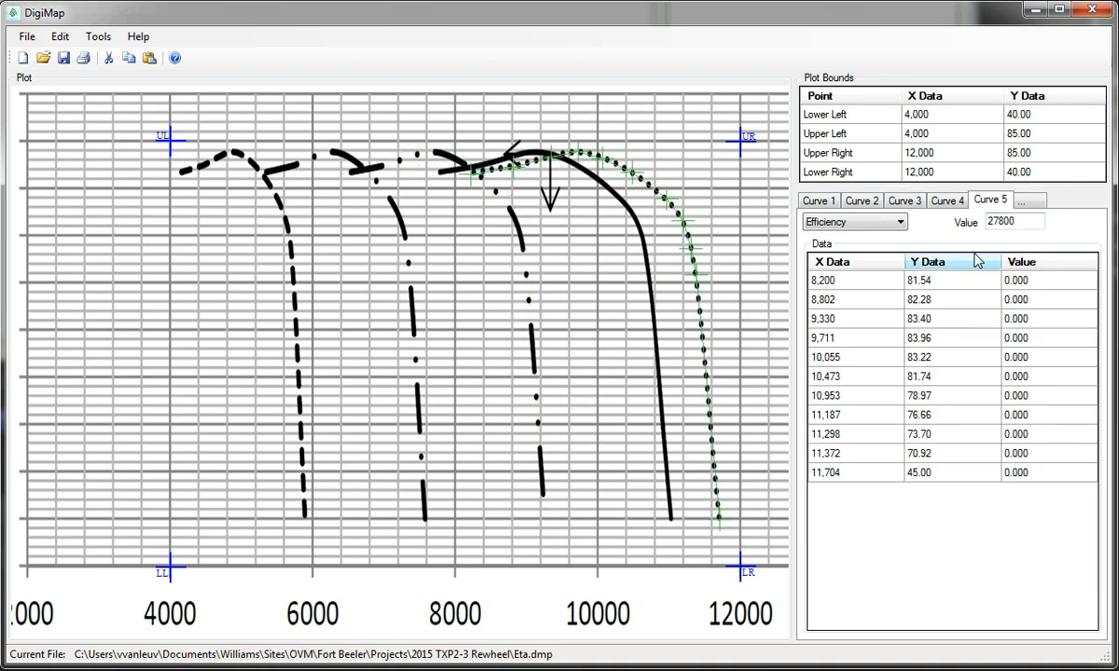
# - Show all captured curves together on the plot to check them against the chart
pyautogui.rightClick(703, 213)
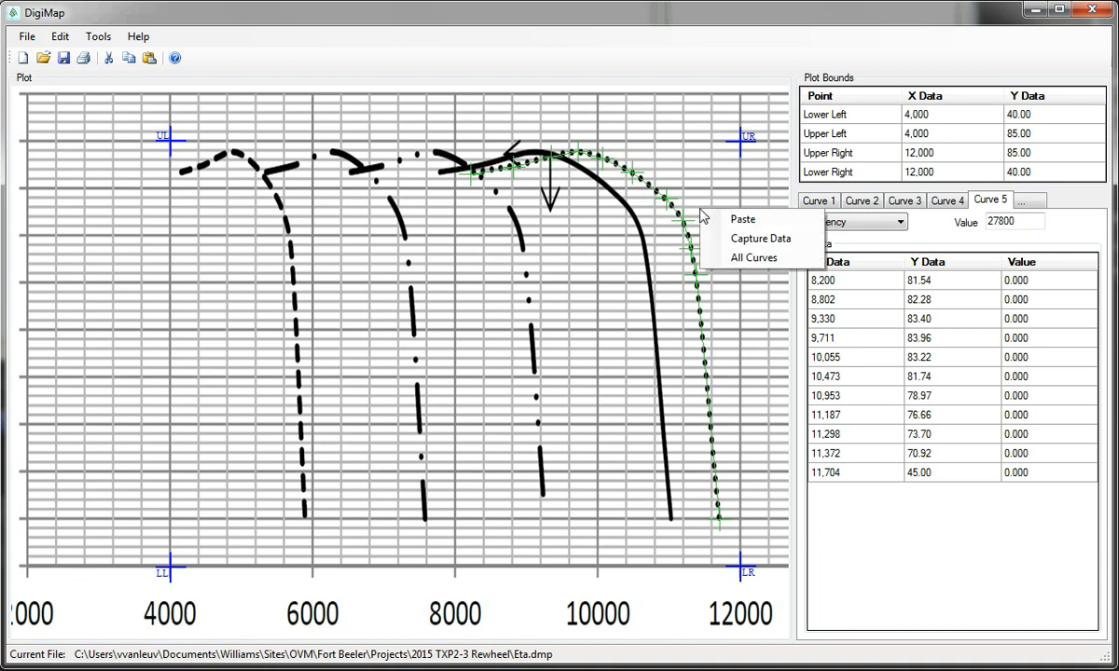
pyautogui.click(754, 258)
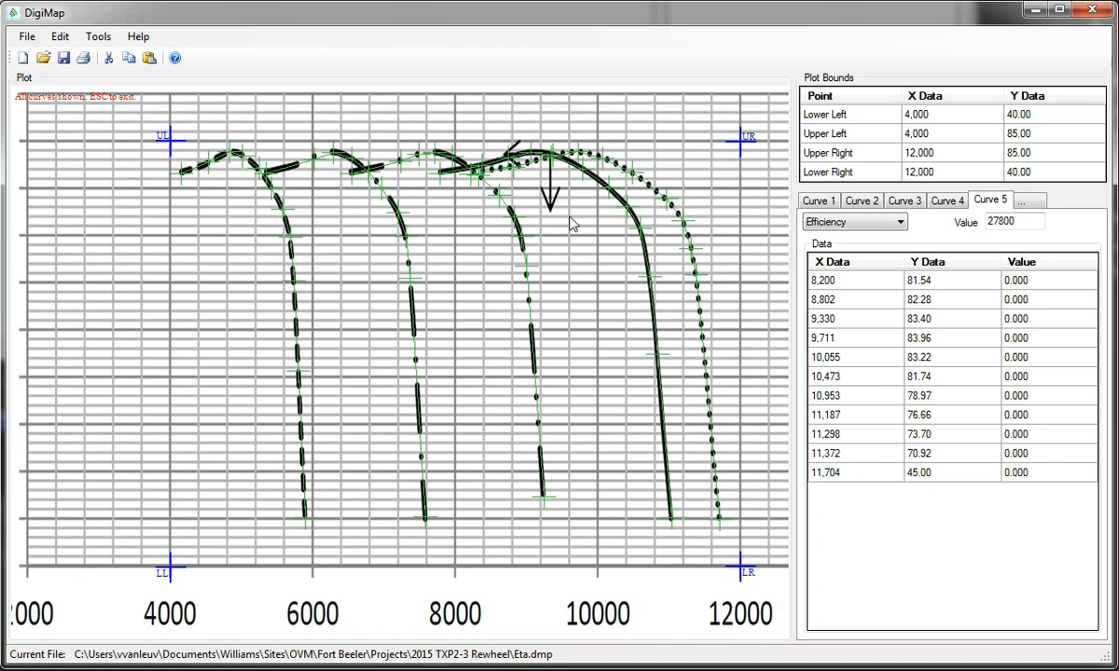
# - Move Curve 2's second point to about X 6,006, Y 83.27 and insert a point before it at about X 5,651, Y 82.34
pyautogui.click(861, 201)
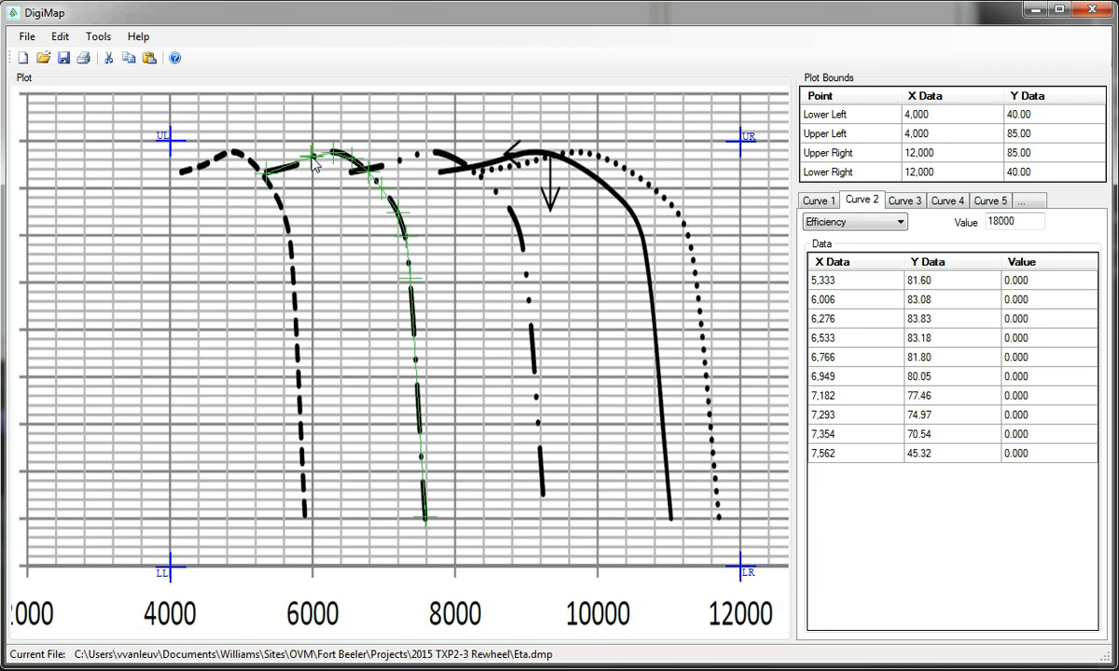
pyautogui.moveTo(317, 165); pyautogui.dragTo(316, 163)
pyautogui.click(826, 301)
pyautogui.click(805, 300)
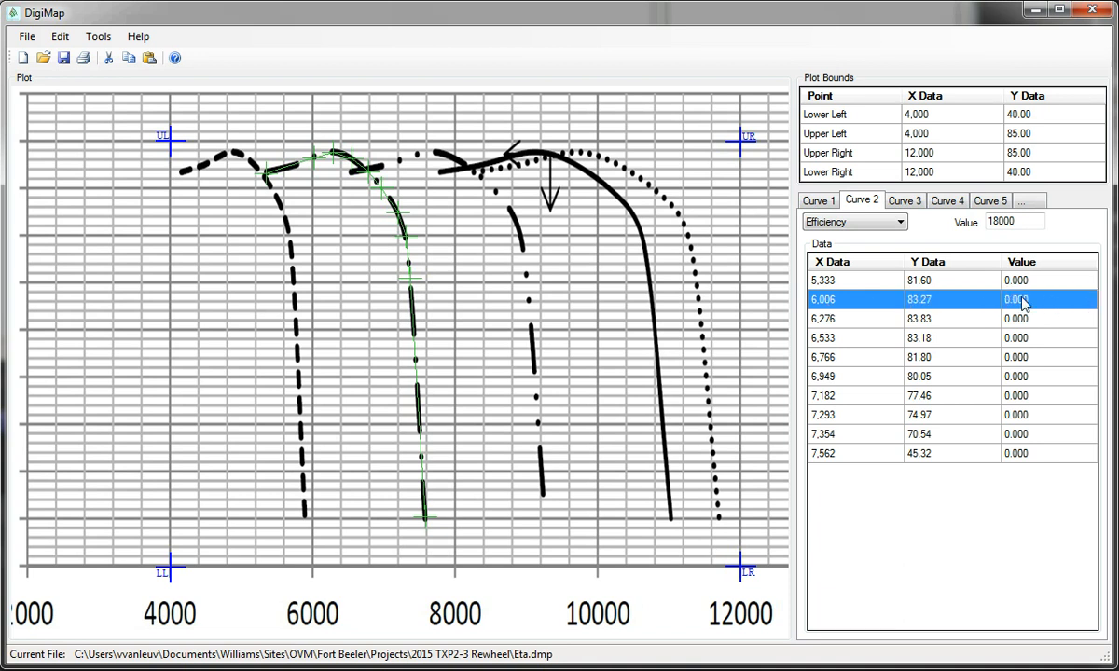
pyautogui.rightClick(876, 303)
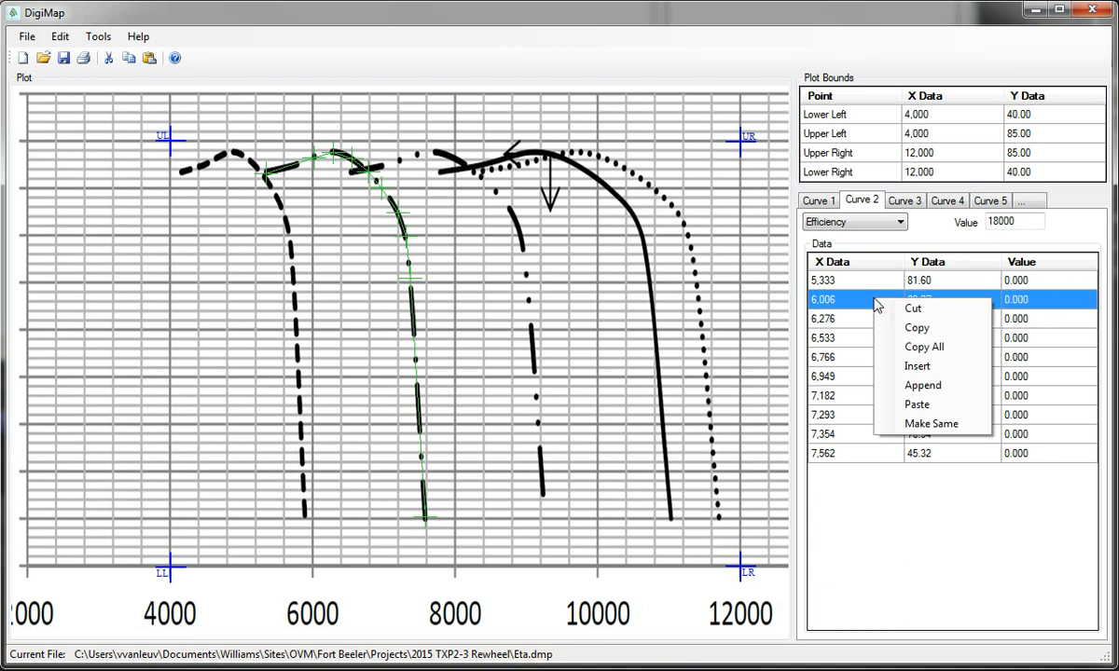
pyautogui.click(918, 367)
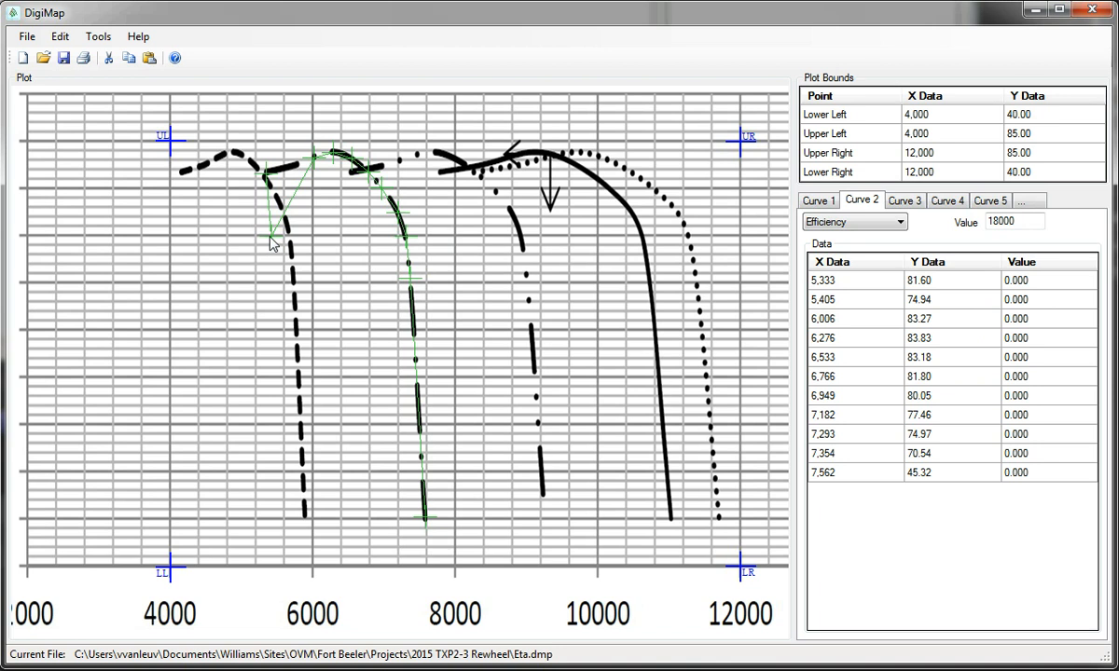
pyautogui.moveTo(270, 236); pyautogui.dragTo(289, 170)
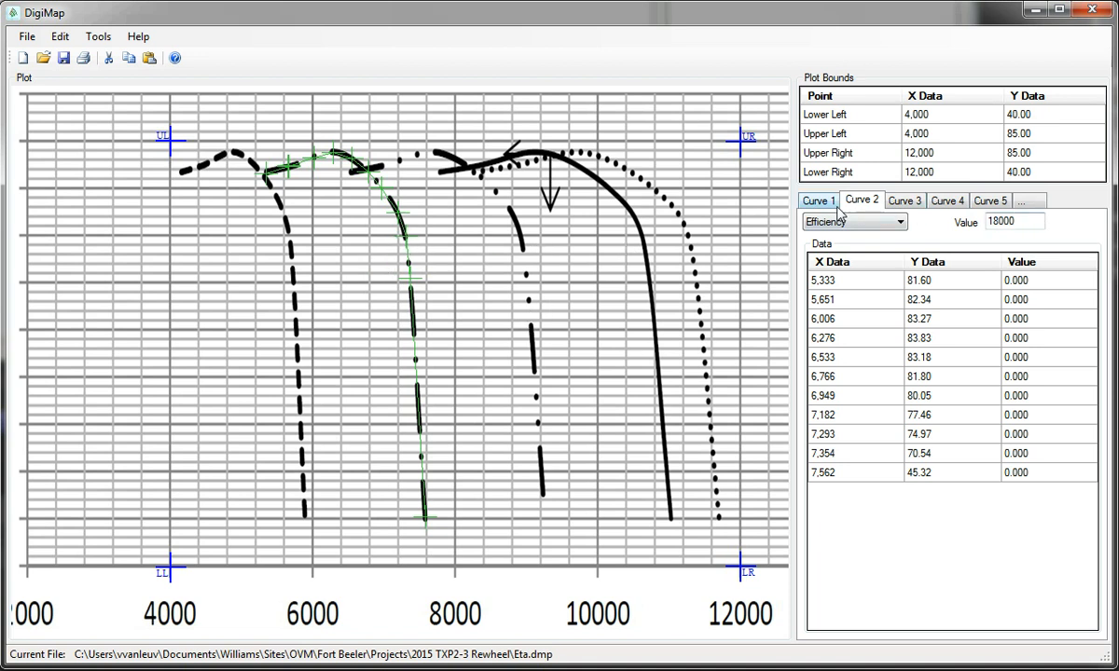
# - Check the captured points of Curves 1 through 5 one by one, ending on Curve 1
pyautogui.click(810, 199)
pyautogui.click(865, 206)
pyautogui.click(903, 201)
pyautogui.click(947, 202)
pyautogui.click(979, 205)
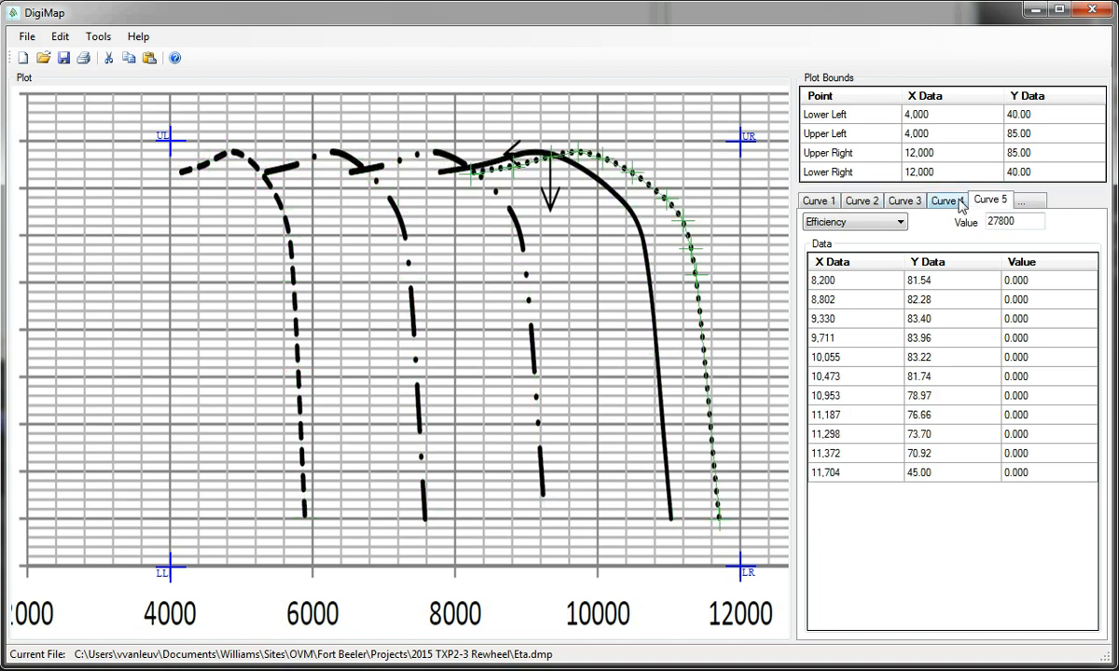
pyautogui.click(825, 207)
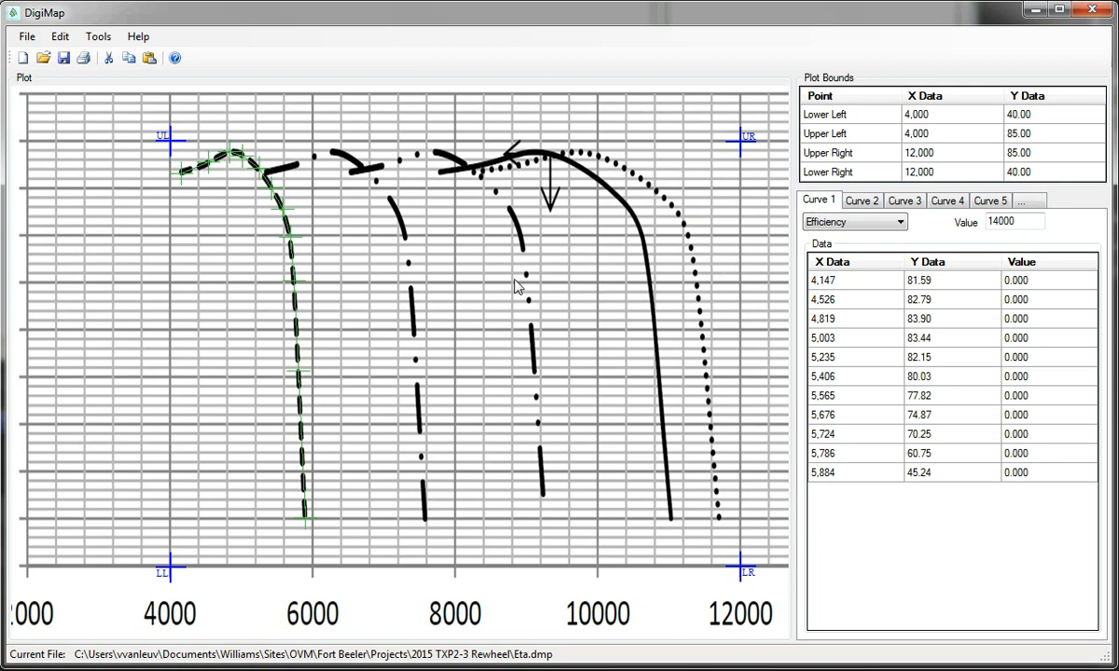
# - Export the captured curve data to a text file named test on the Desktop
pyautogui.click(99, 38)
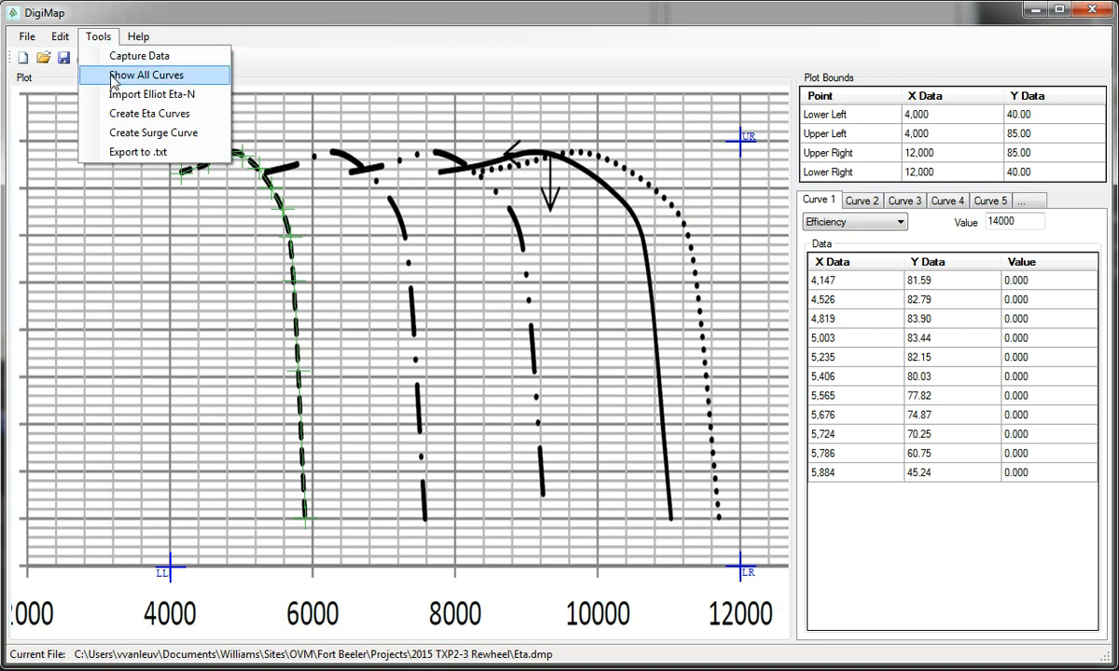
pyautogui.click(152, 154)
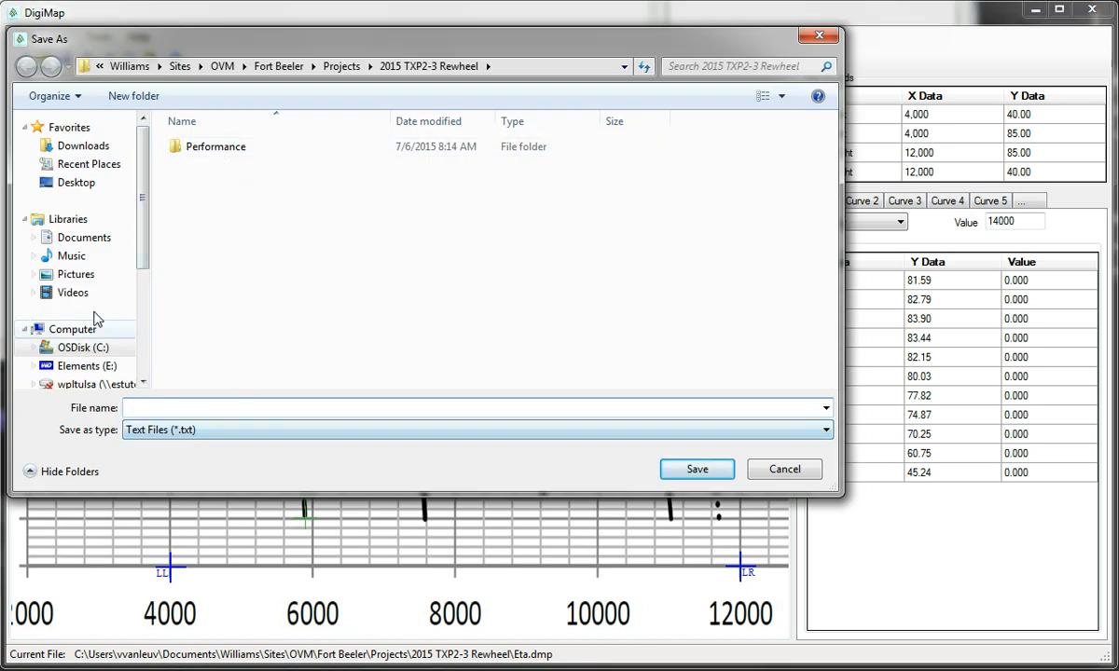
pyautogui.click(76, 183)
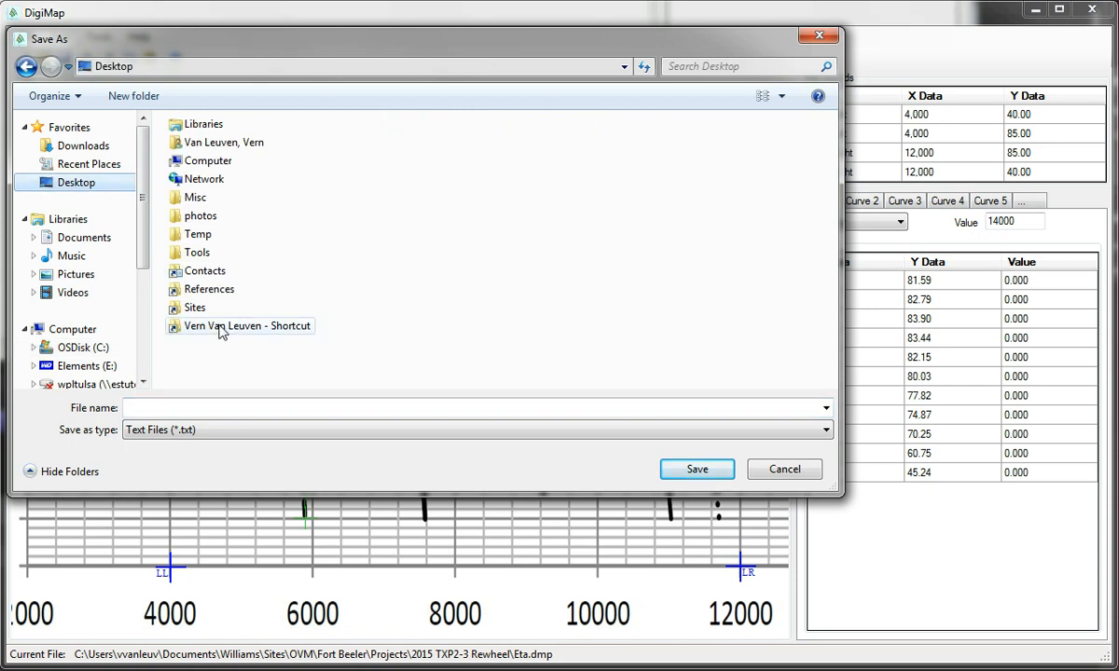
pyautogui.write('test')
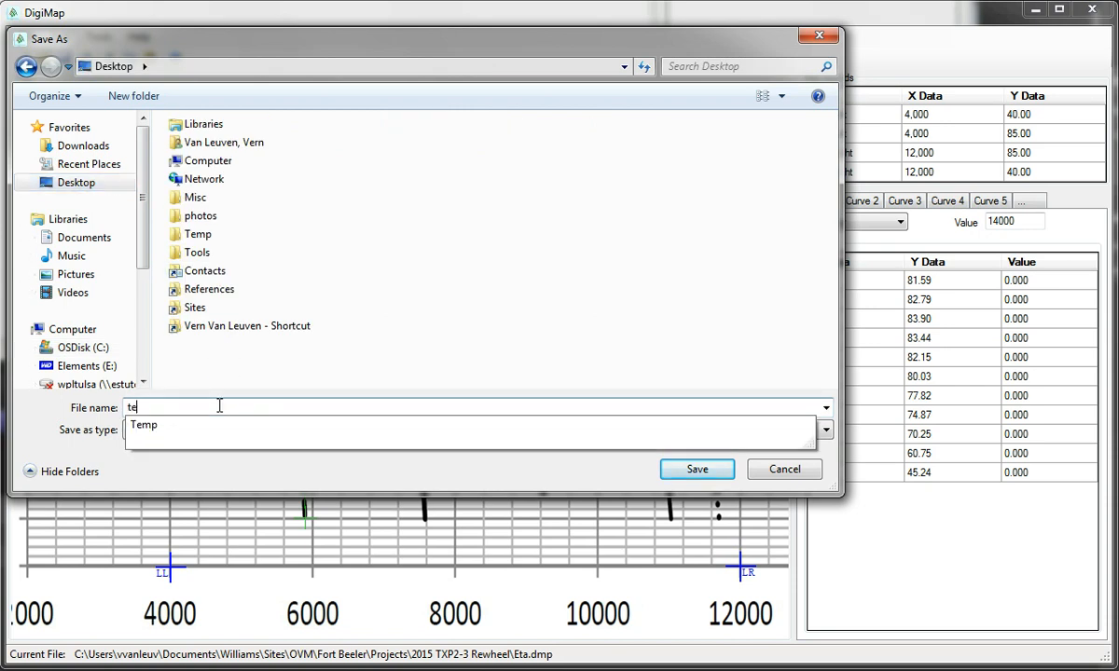
pyautogui.click(700, 470)
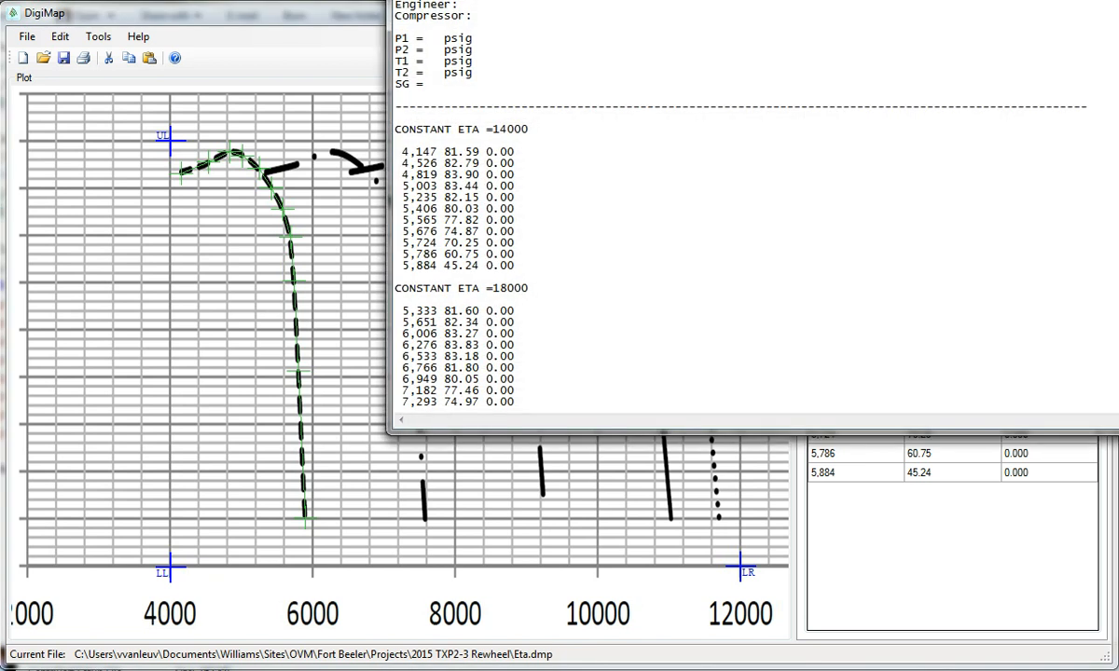
# - Review the exported point lists for each speed curve in test.txt, highlight the 14000 curve's rows, and put the file away
pyautogui.moveTo(639, 0); pyautogui.dragTo(417, 70)
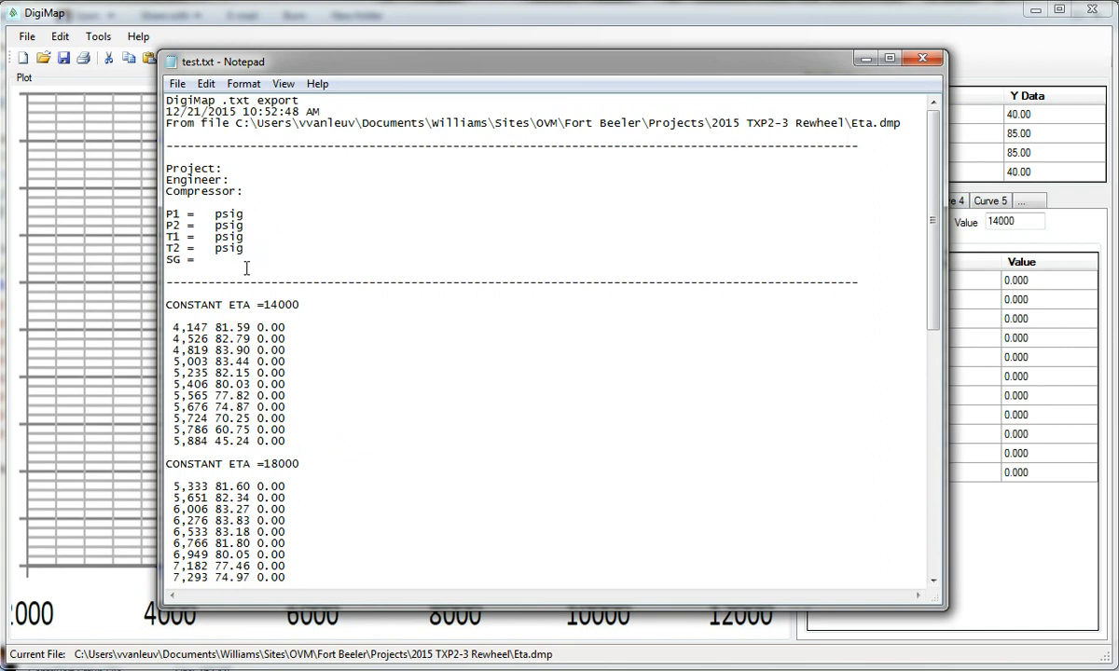
pyautogui.scroll(-2, 279, 308)
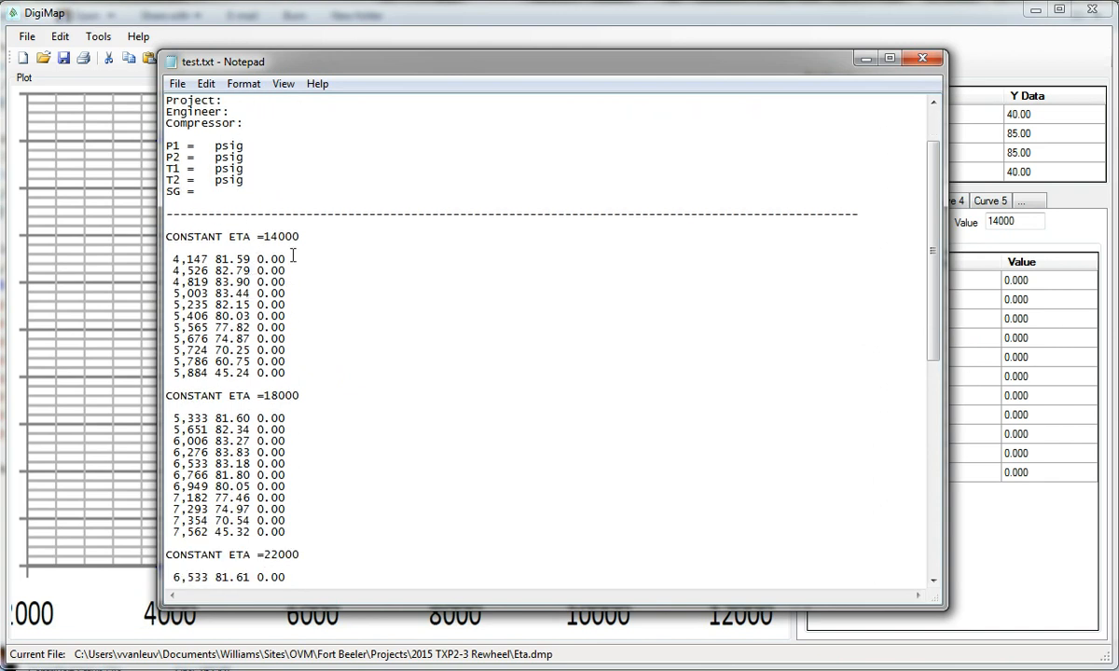
pyautogui.scroll(-3, 296, 250)
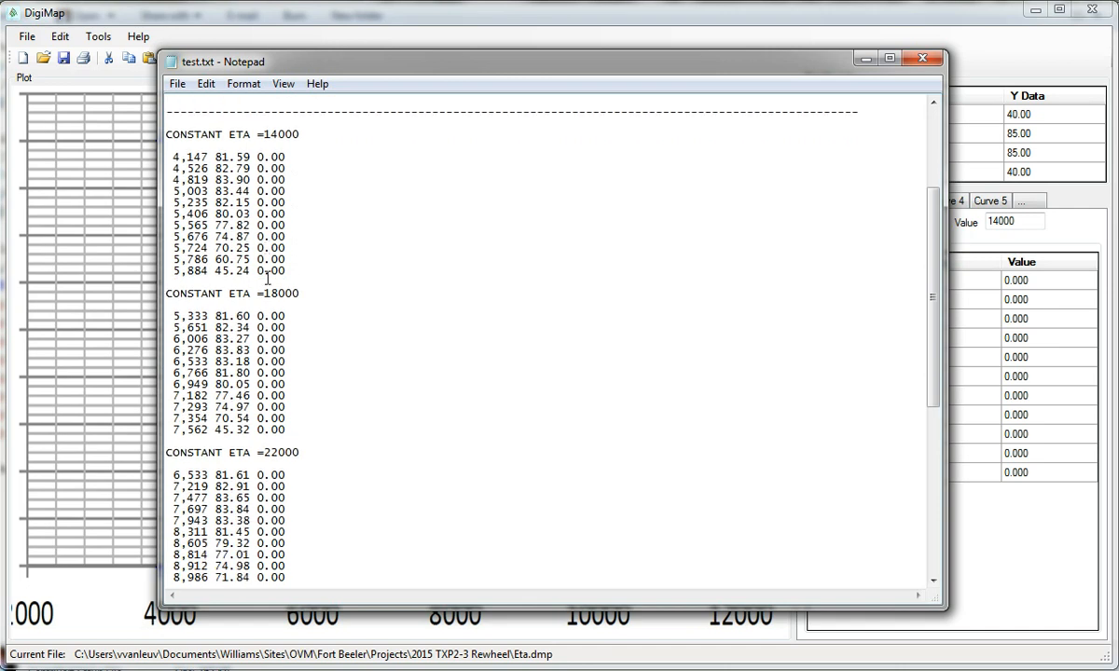
pyautogui.scroll(-10, 252, 263)
pyautogui.scroll(-1, 271, 278)
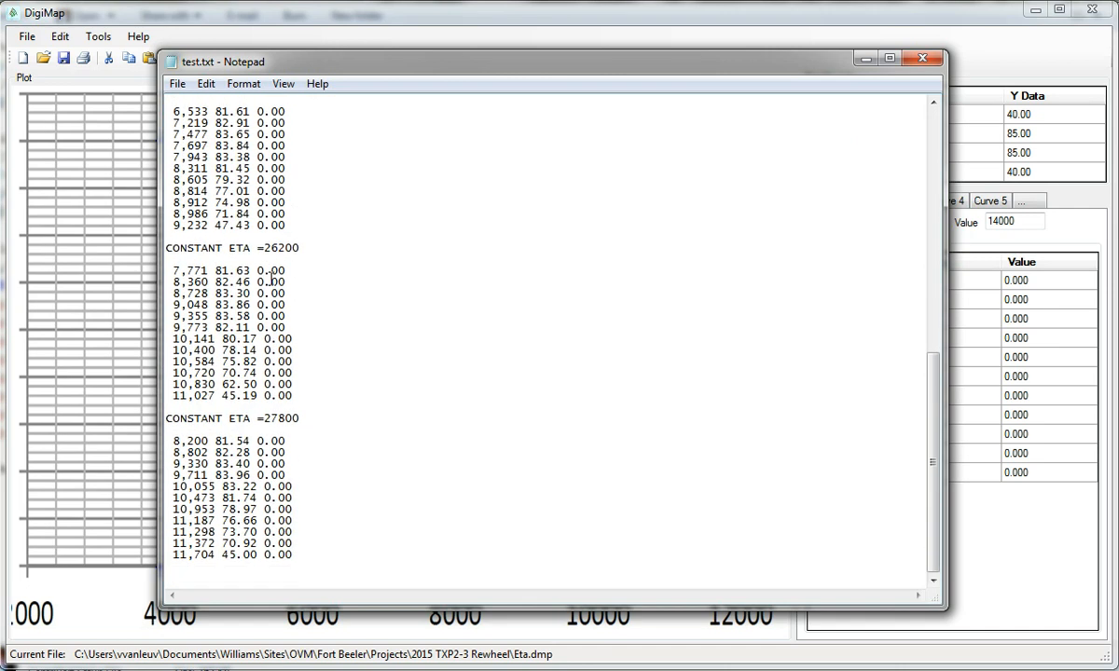
pyautogui.scroll(11, 252, 266)
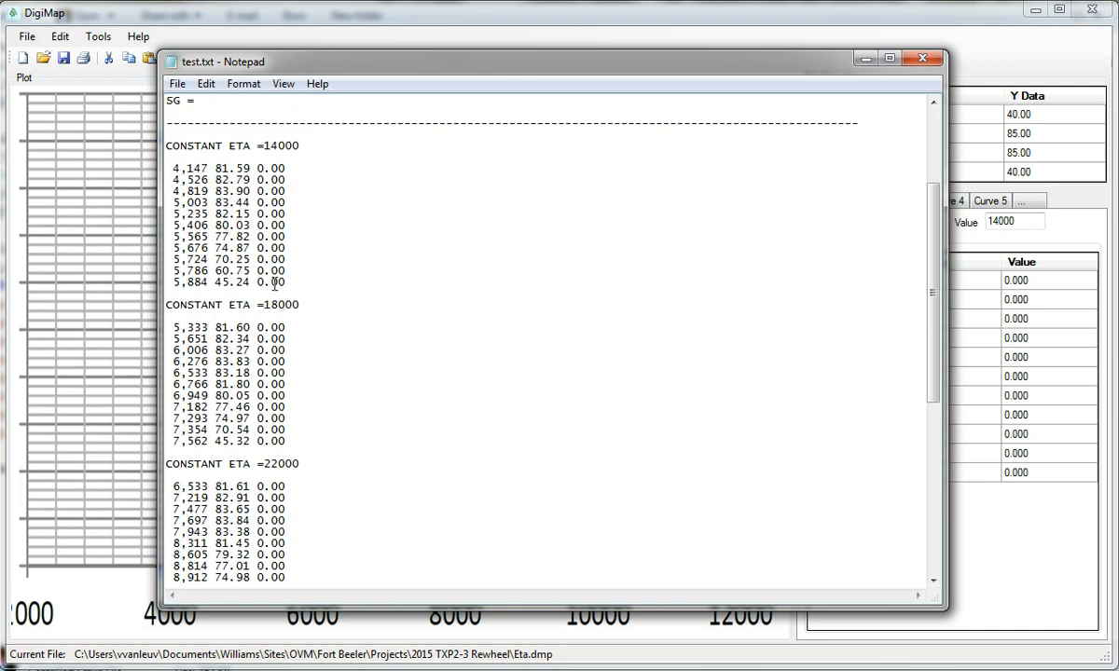
pyautogui.moveTo(170, 171); pyautogui.dragTo(350, 281)
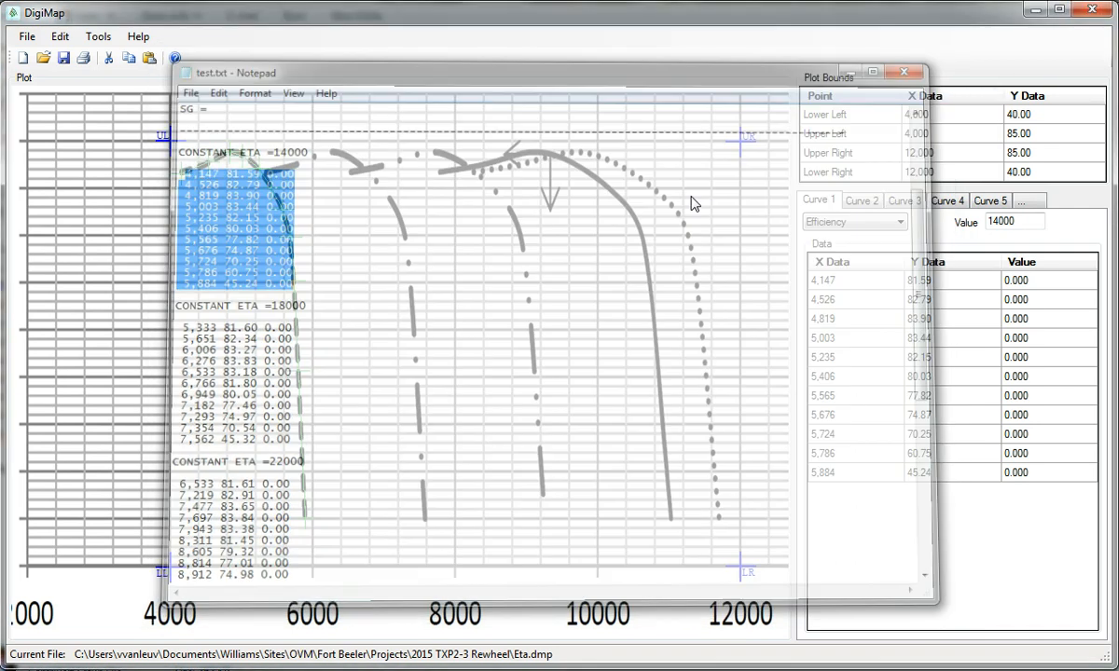
pyautogui.click(867, 59)
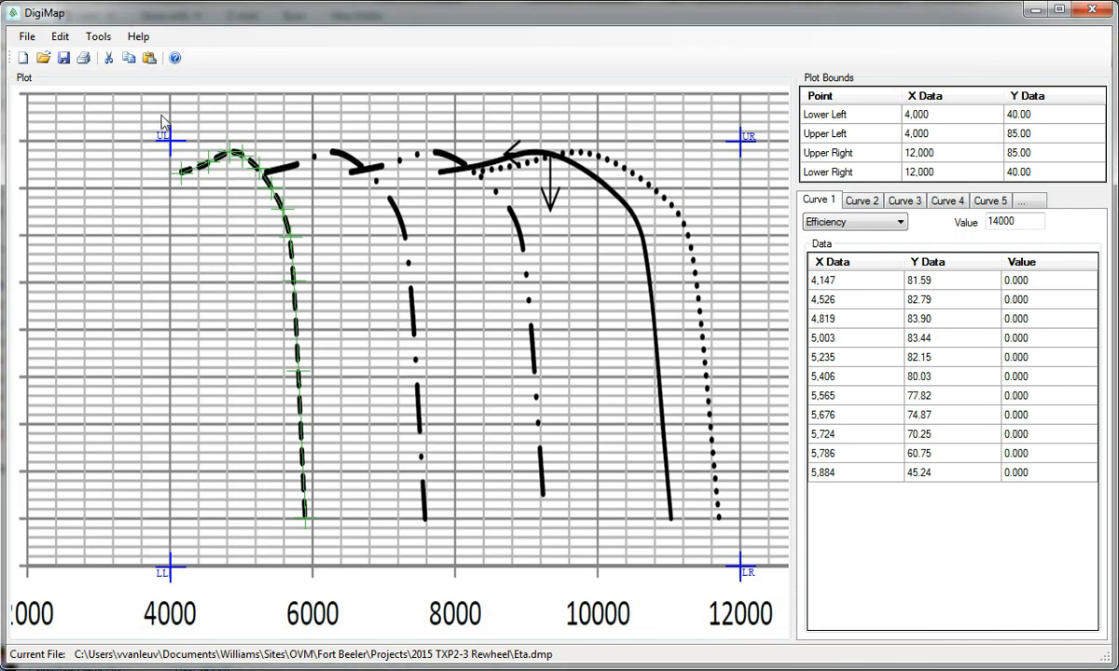
# - Copy all of Curve 1's data rows from the data table
pyautogui.click(176, 58)
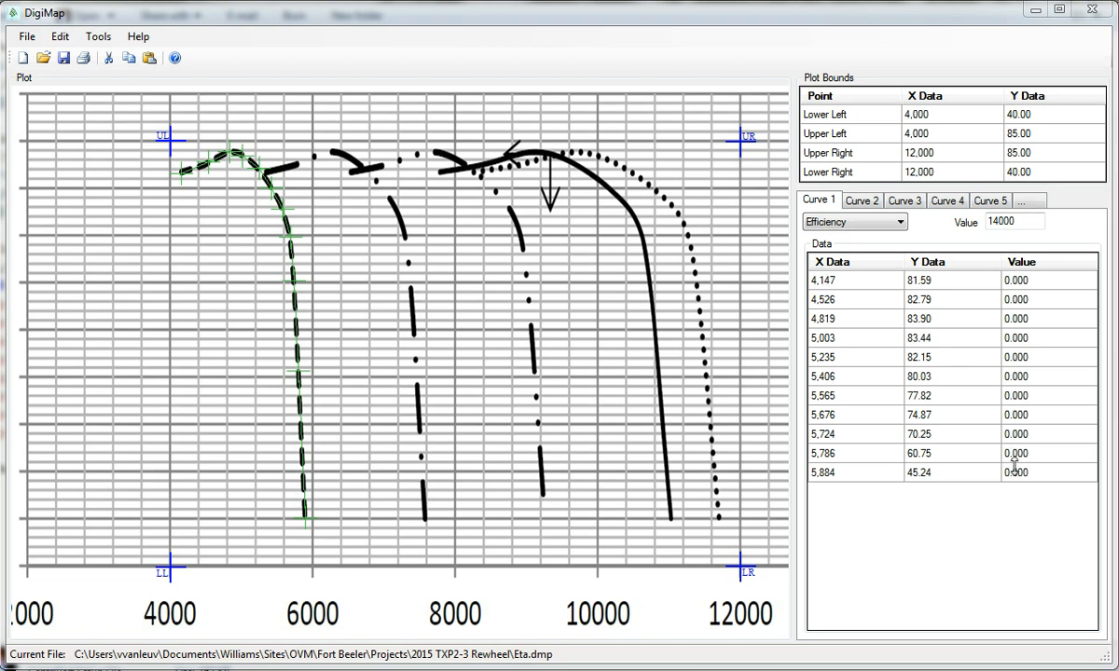
pyautogui.moveTo(812, 280); pyautogui.dragTo(964, 483)
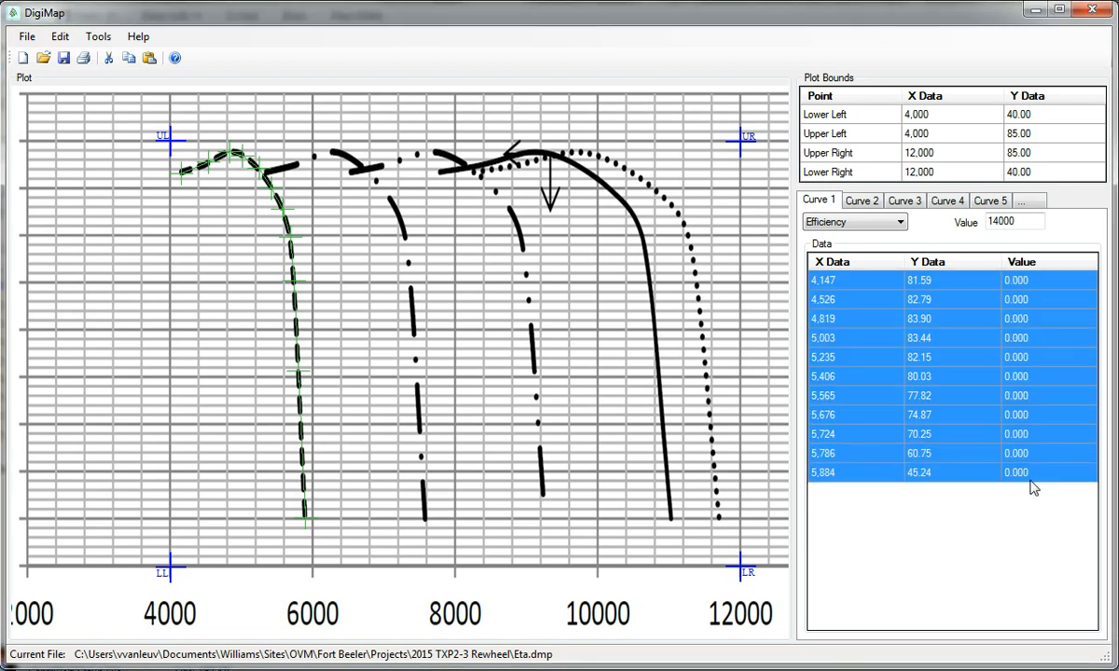
pyautogui.rightClick(869, 344)
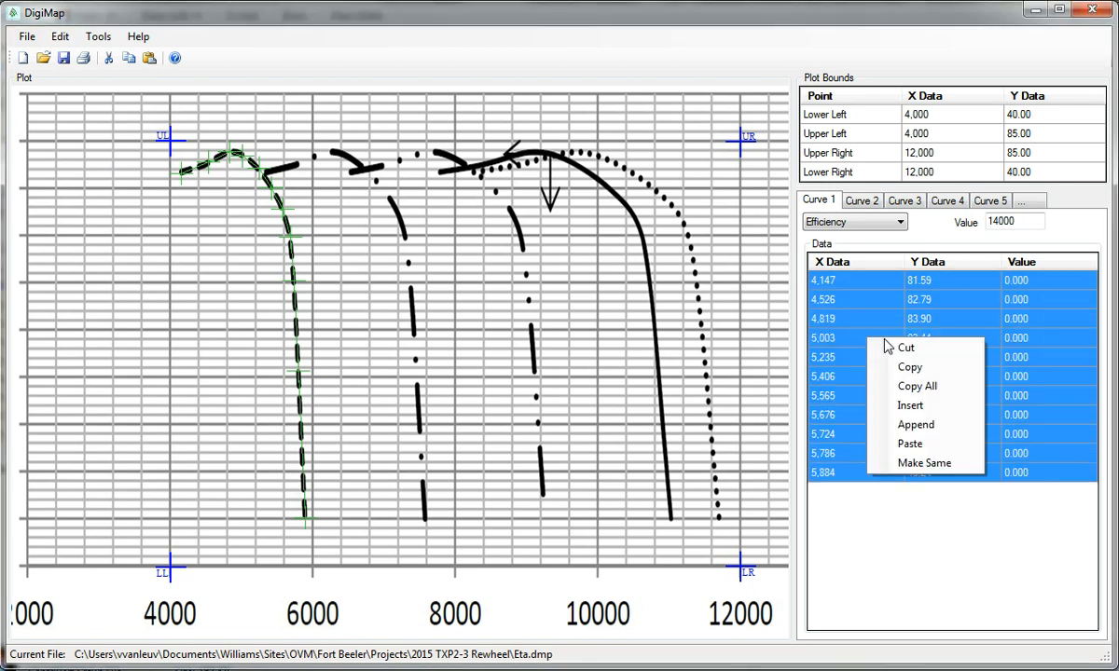
pyautogui.click(901, 367)
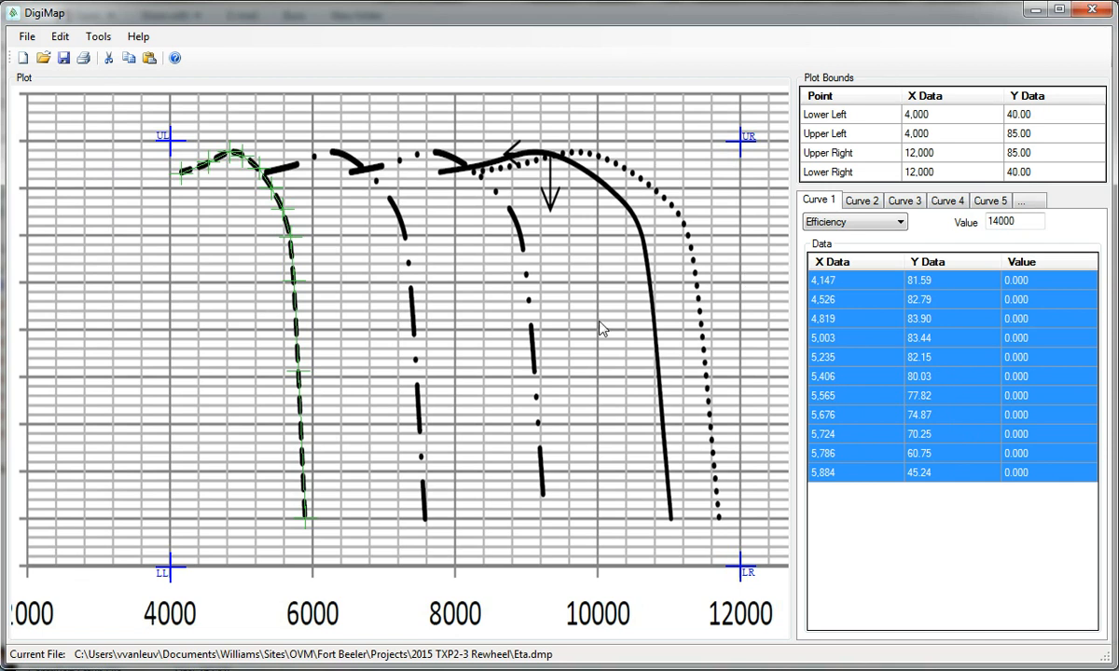